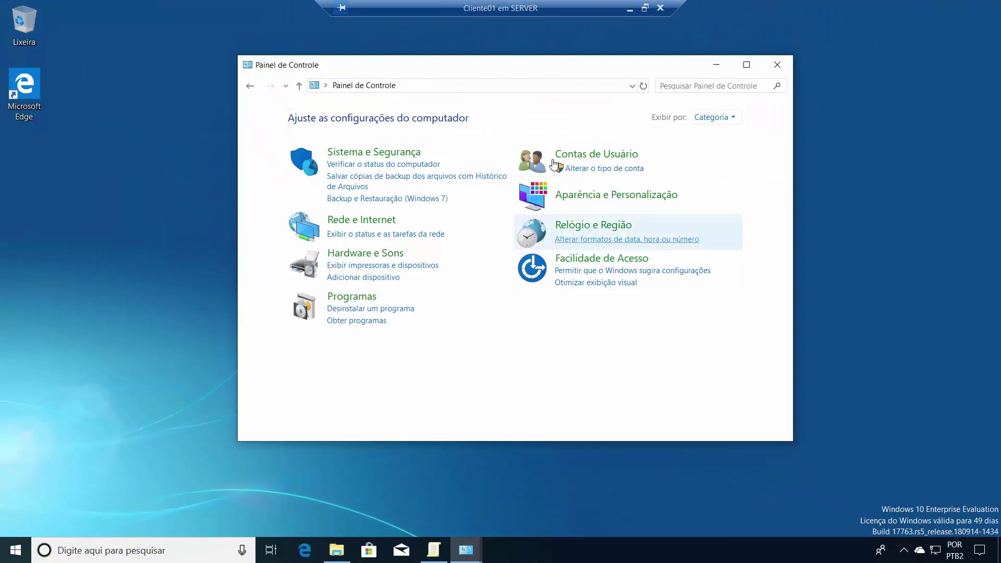
Open the Windows Defender Firewall page within Sistema e Segurança of the Control Panel.
{"action": "mouse_move", "coordinate": [522, 70]}
{"action": "left_mouse_down"}
{"action": "mouse_move", "coordinate": [524, 208]}
{"action": "mouse_move", "coordinate": [516, 56]}
{"action": "left_mouse_up"}
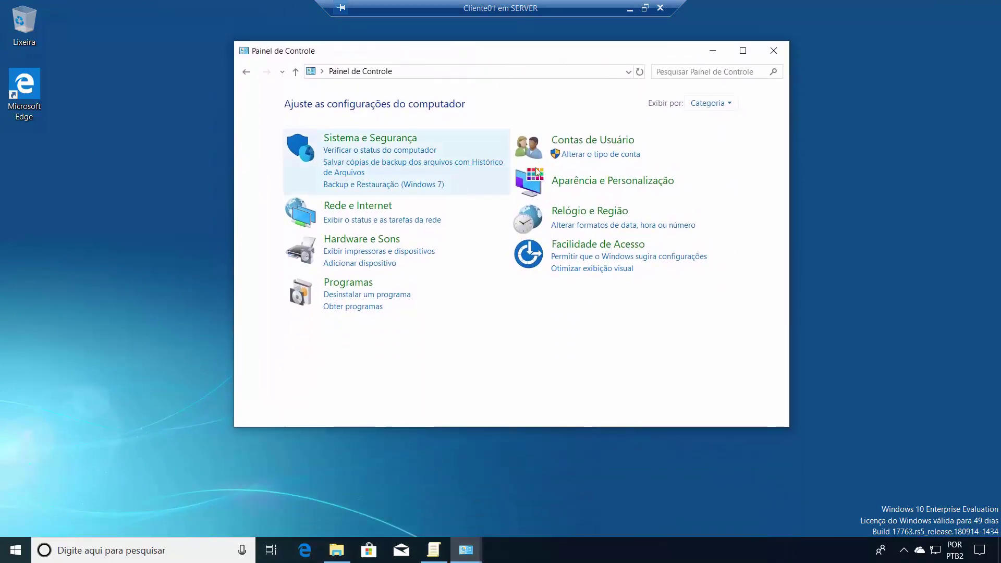
{"action": "left_click", "coordinate": [405, 73]}
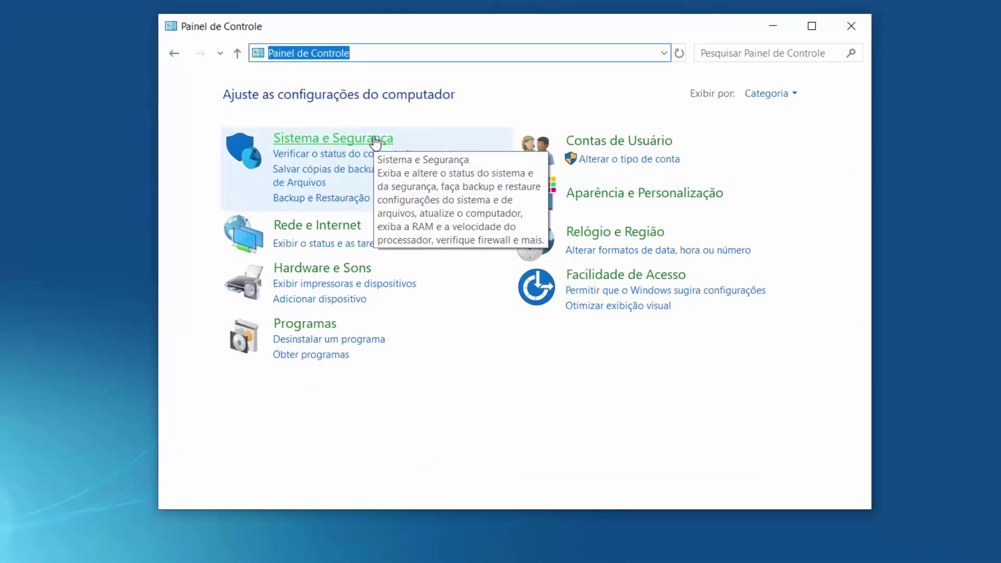
{"action": "left_click", "coordinate": [375, 140]}
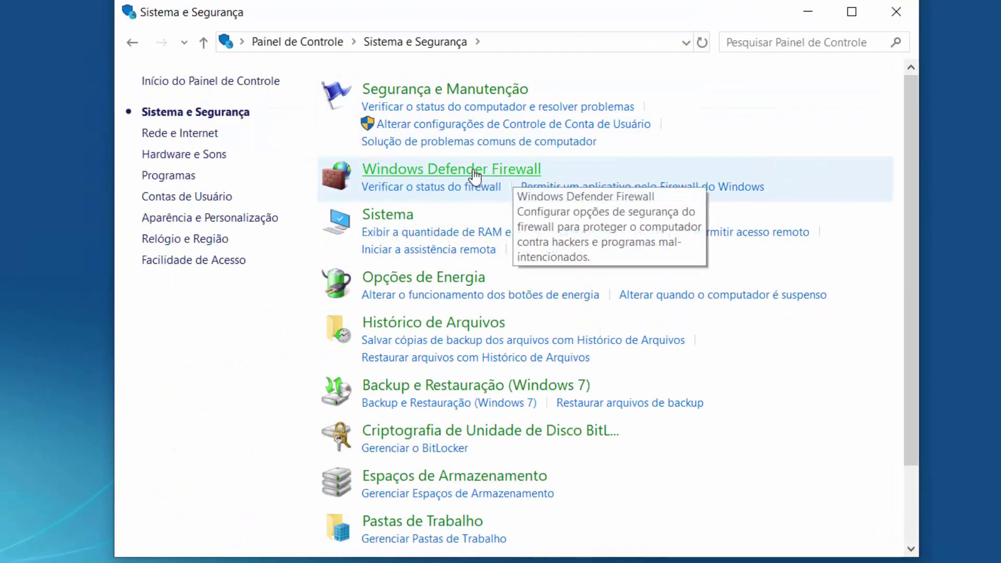
{"action": "left_click", "coordinate": [475, 175]}
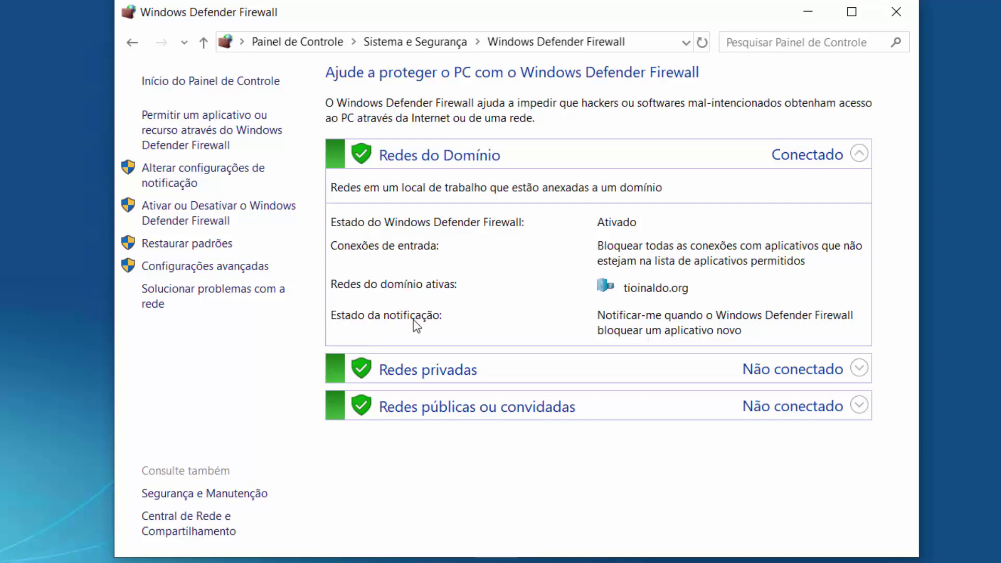
Examine which apps and features are allowed through the firewall on domain, private and public networks, and return to the firewall overview.
{"action": "left_click", "coordinate": [218, 142]}
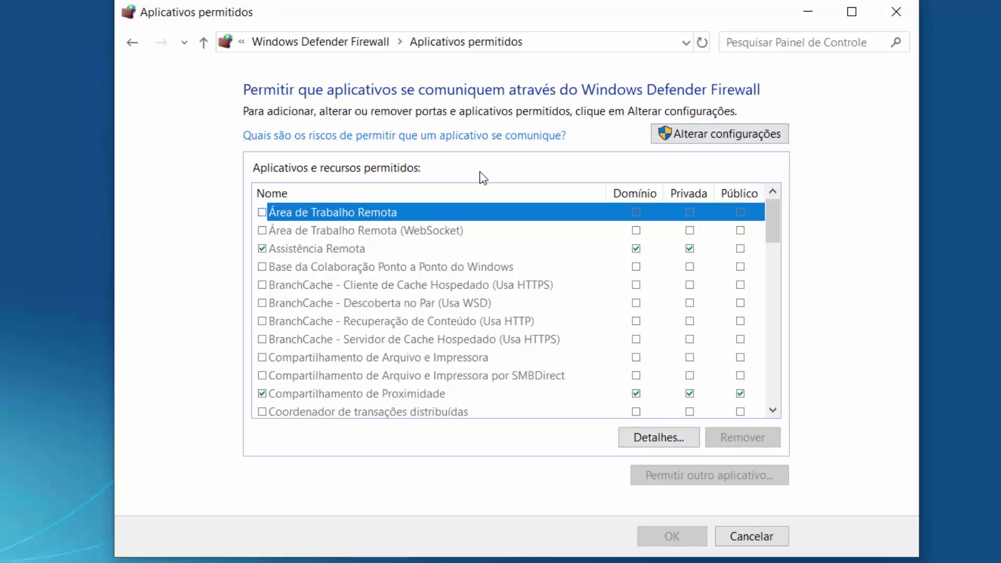
{"action": "scroll", "coordinate": [396, 281], "scroll_direction": "down", "scroll_amount": 9}
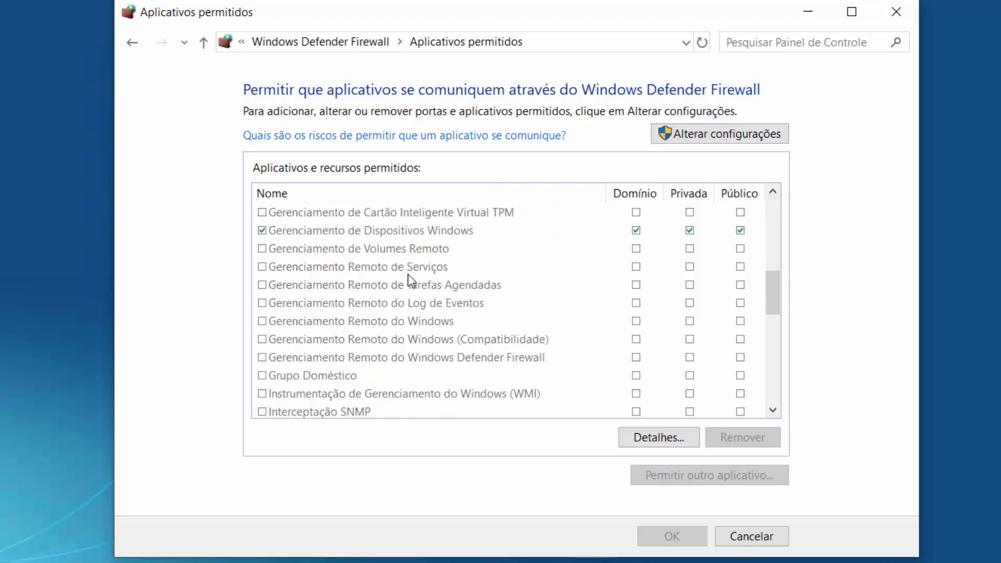
{"action": "scroll", "coordinate": [537, 295], "scroll_direction": "down", "scroll_amount": 2}
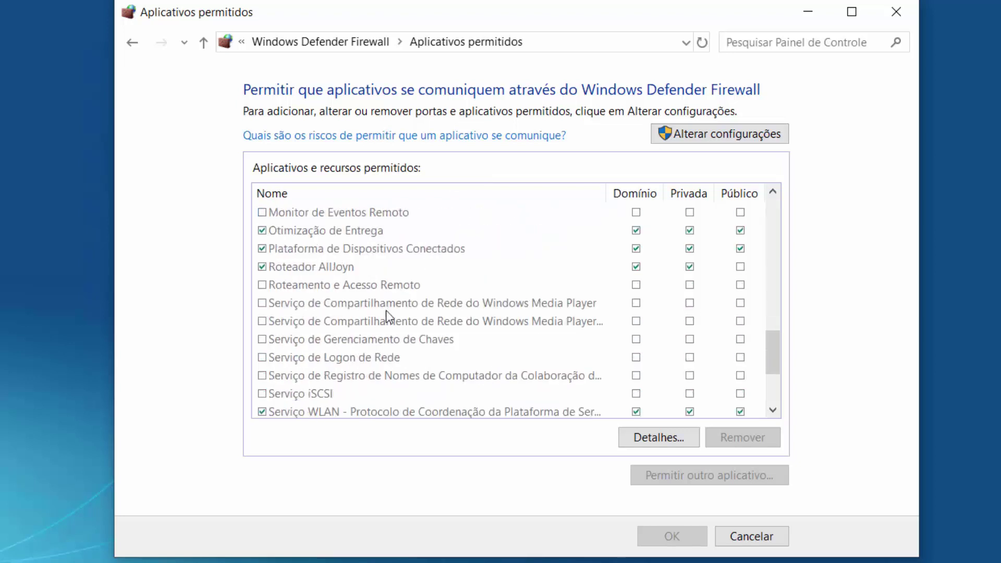
{"action": "scroll", "coordinate": [380, 329], "scroll_direction": "down", "scroll_amount": 2}
{"action": "scroll", "coordinate": [378, 347], "scroll_direction": "up", "scroll_amount": 4}
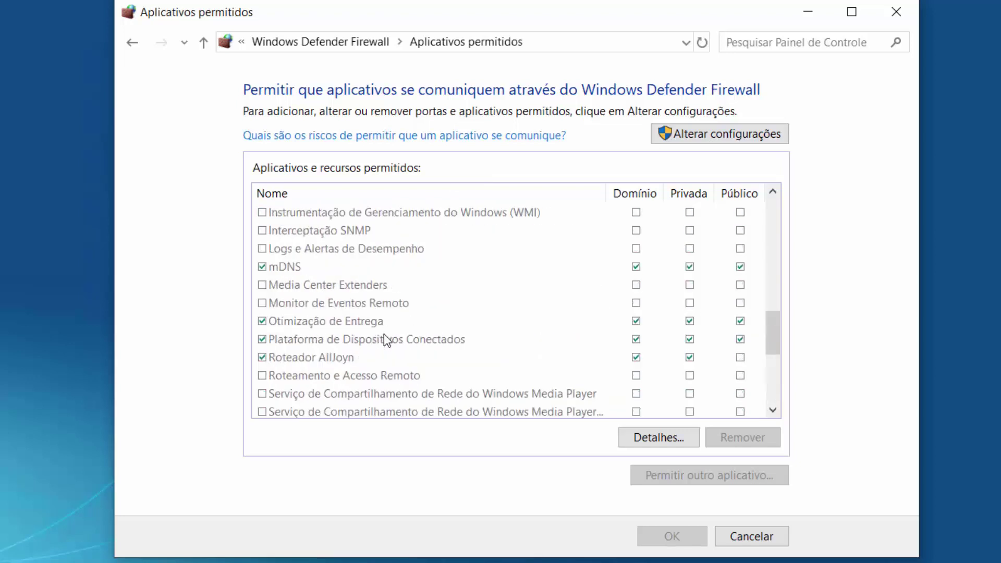
{"action": "scroll", "coordinate": [386, 333], "scroll_direction": "up", "scroll_amount": 9}
{"action": "key", "text": "Home"}
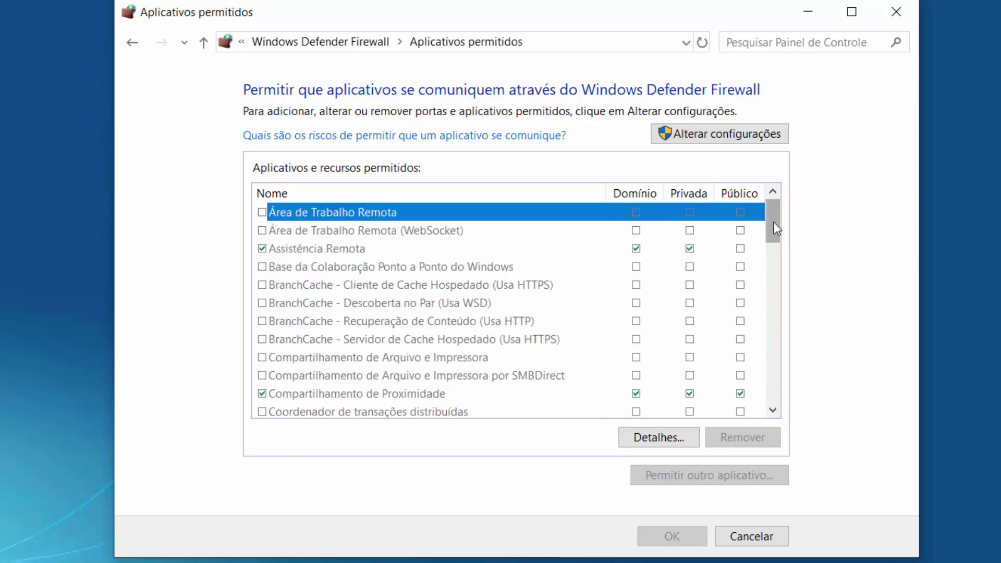
{"action": "scroll", "coordinate": [701, 237], "scroll_direction": "down", "scroll_amount": 5}
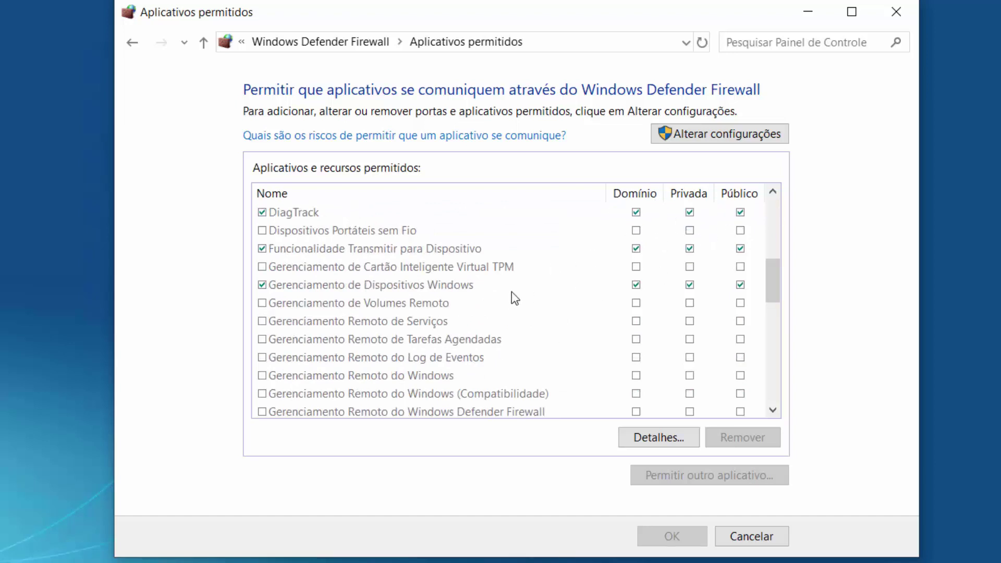
{"action": "scroll", "coordinate": [535, 292], "scroll_direction": "down", "scroll_amount": 2}
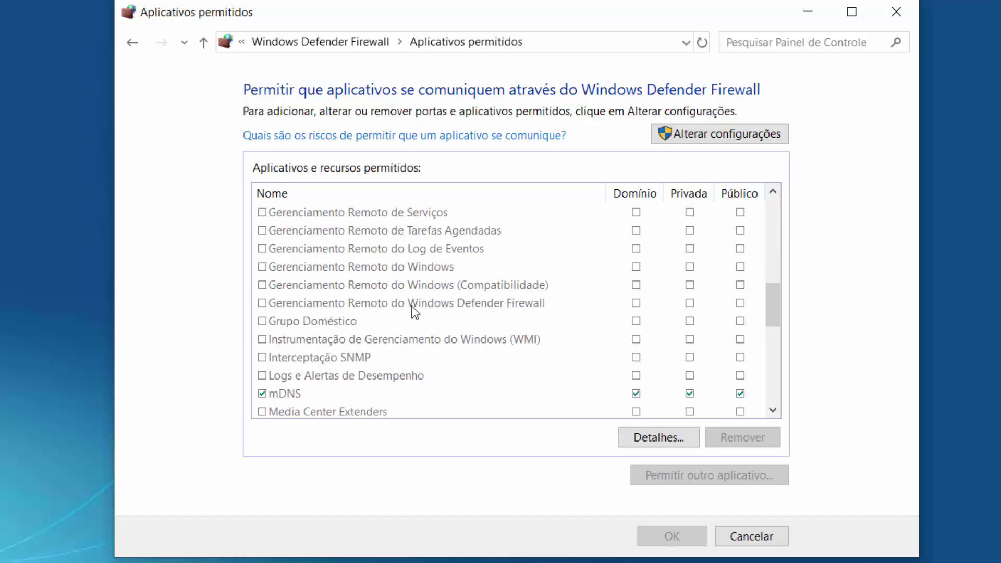
{"action": "scroll", "coordinate": [412, 312], "scroll_direction": "down", "scroll_amount": 5}
{"action": "scroll", "coordinate": [515, 273], "scroll_direction": "up", "scroll_amount": 1}
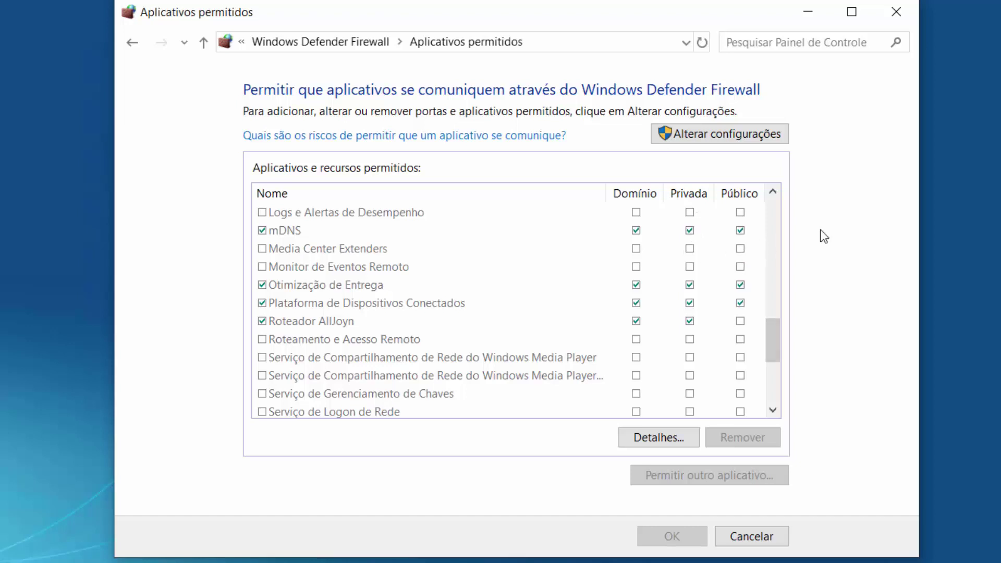
{"action": "scroll", "coordinate": [740, 313], "scroll_direction": "down", "scroll_amount": 3}
{"action": "scroll", "coordinate": [740, 313], "scroll_direction": "down", "scroll_amount": 1}
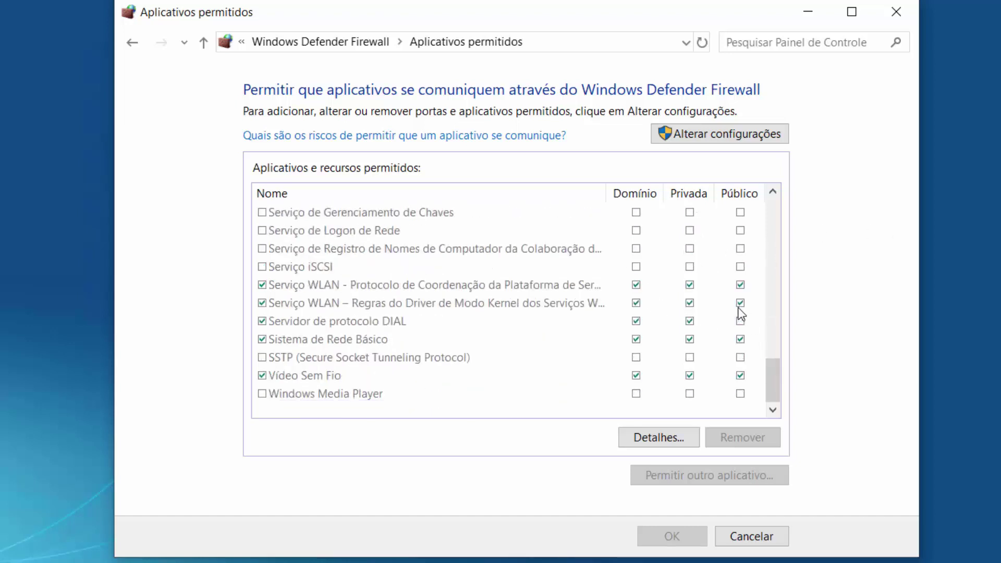
{"action": "scroll", "coordinate": [397, 302], "scroll_direction": "up", "scroll_amount": 5}
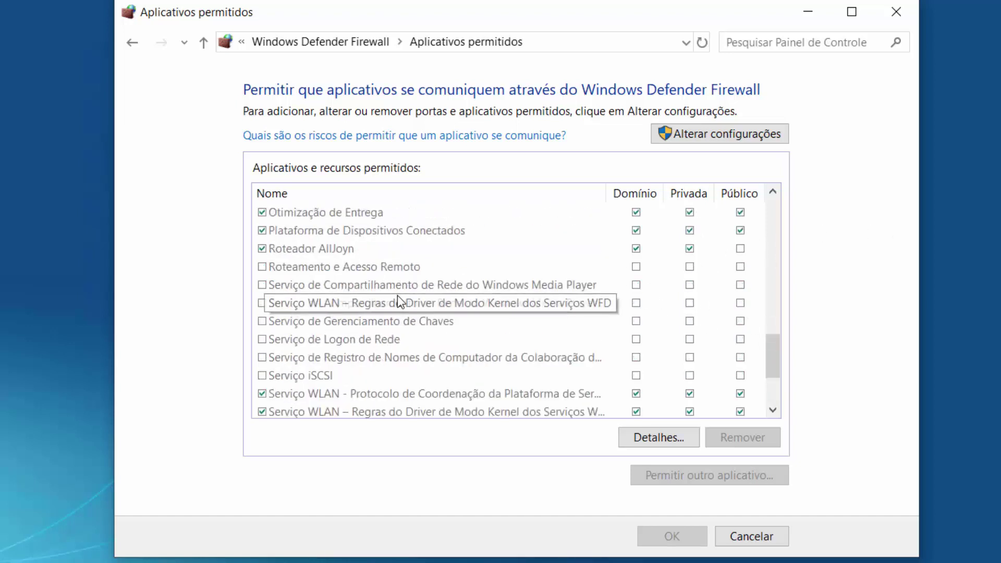
{"action": "left_click", "coordinate": [133, 44]}
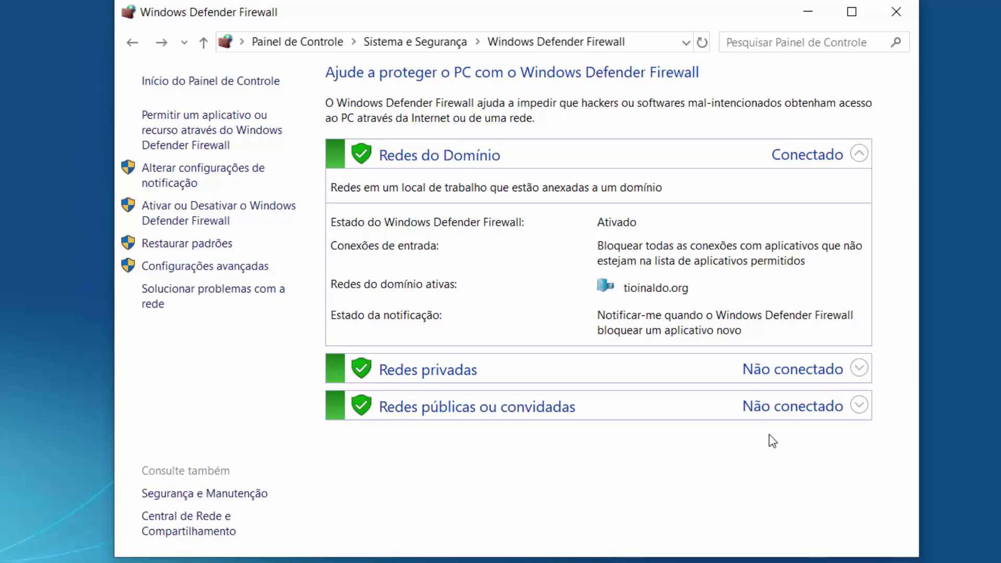
View the firewall's activation settings for domain, private and public networks and go back without changing them.
{"action": "left_click", "coordinate": [204, 214]}
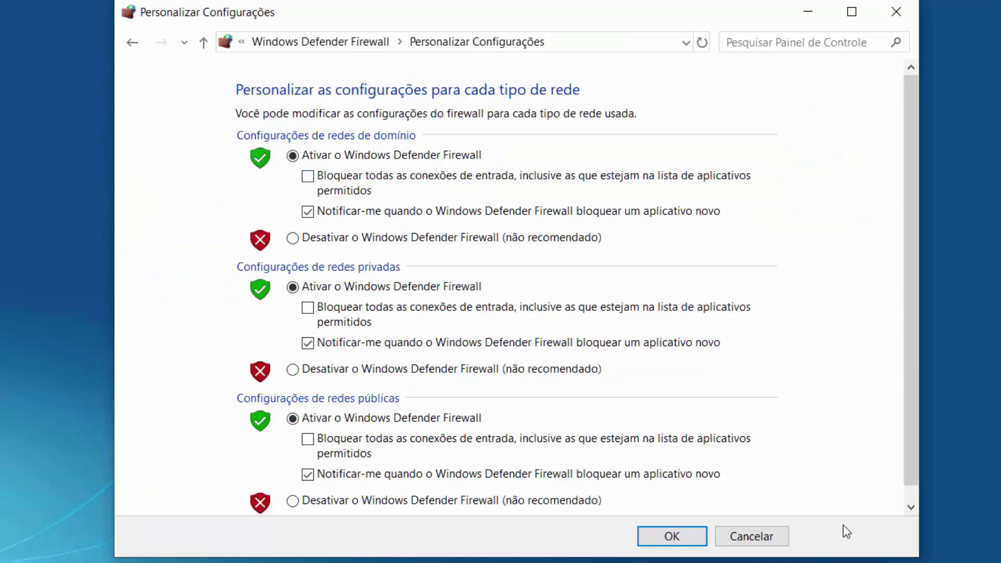
{"action": "left_click", "coordinate": [133, 43]}
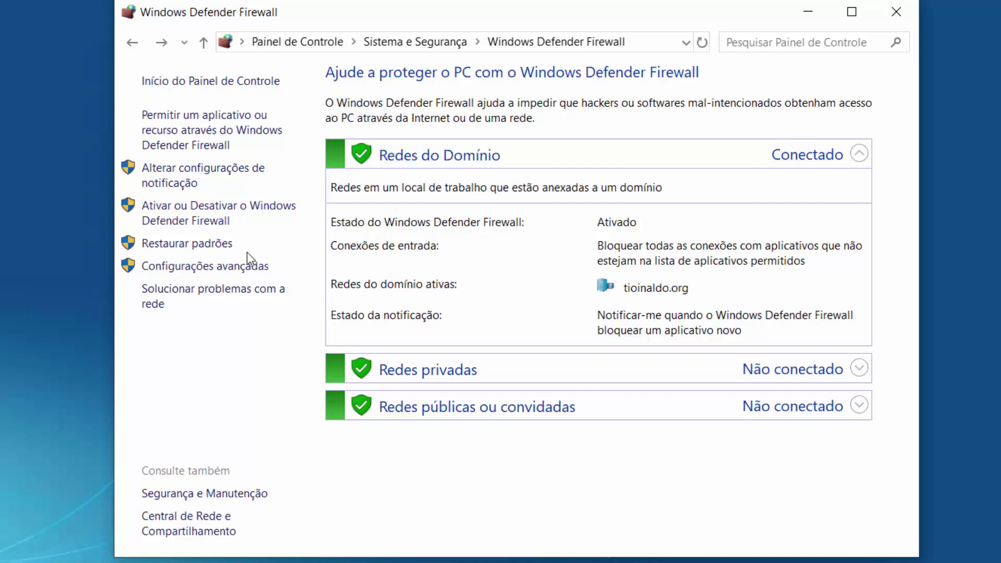
Open the firewall's advanced settings and view the inbound, outbound and connection security rules in turn.
{"action": "left_click", "coordinate": [249, 267]}
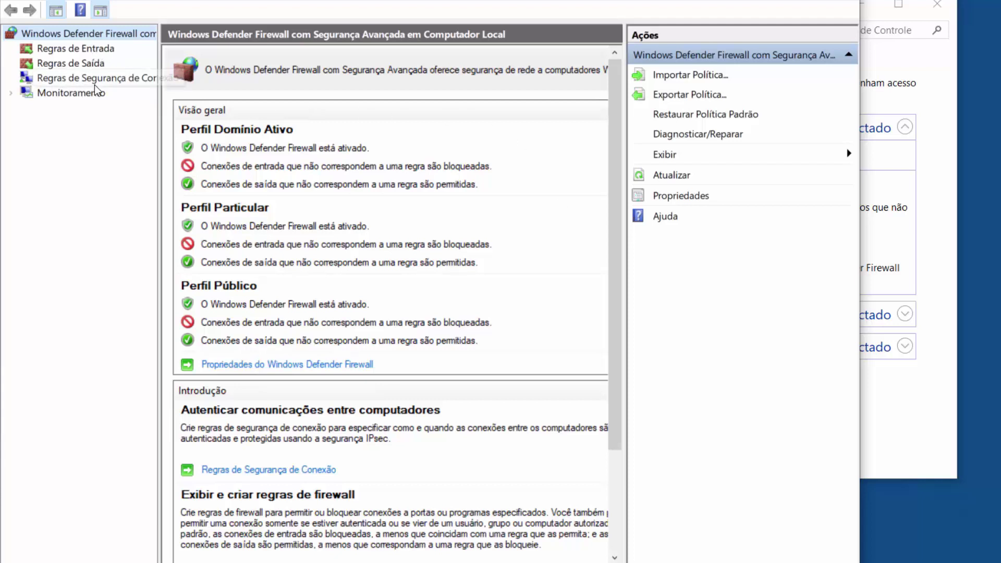
{"action": "left_click", "coordinate": [97, 49]}
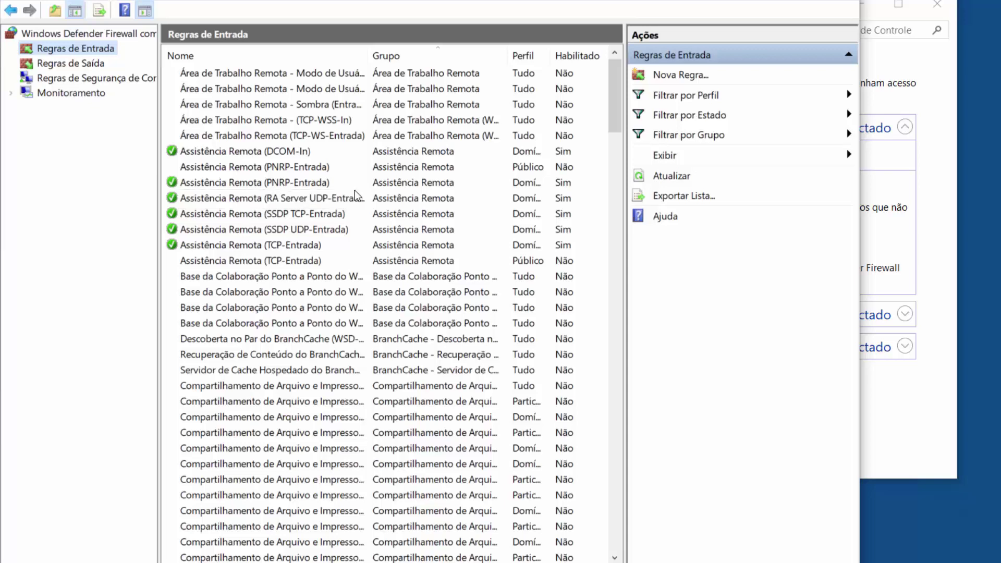
{"action": "left_click", "coordinate": [92, 67]}
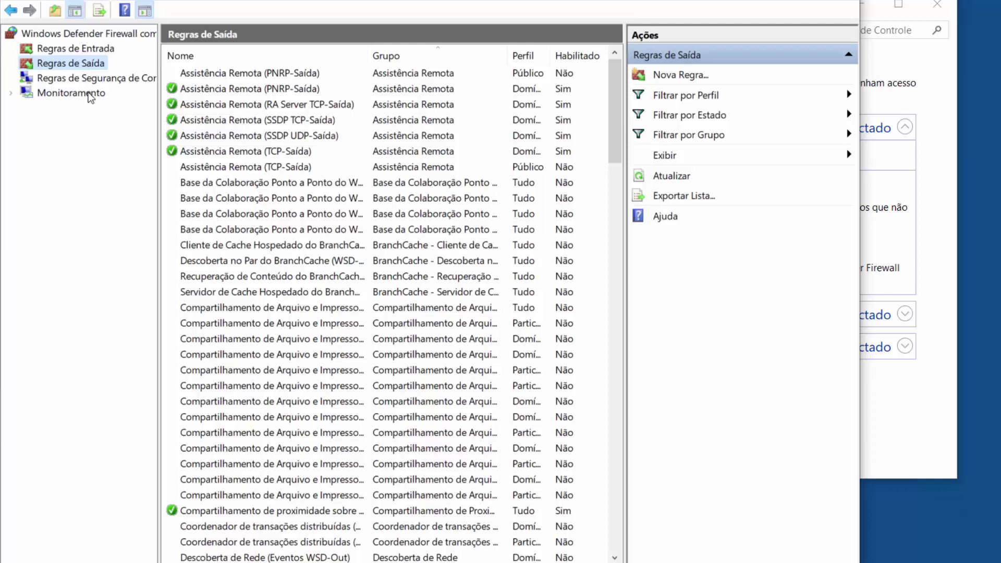
{"action": "left_click", "coordinate": [71, 78]}
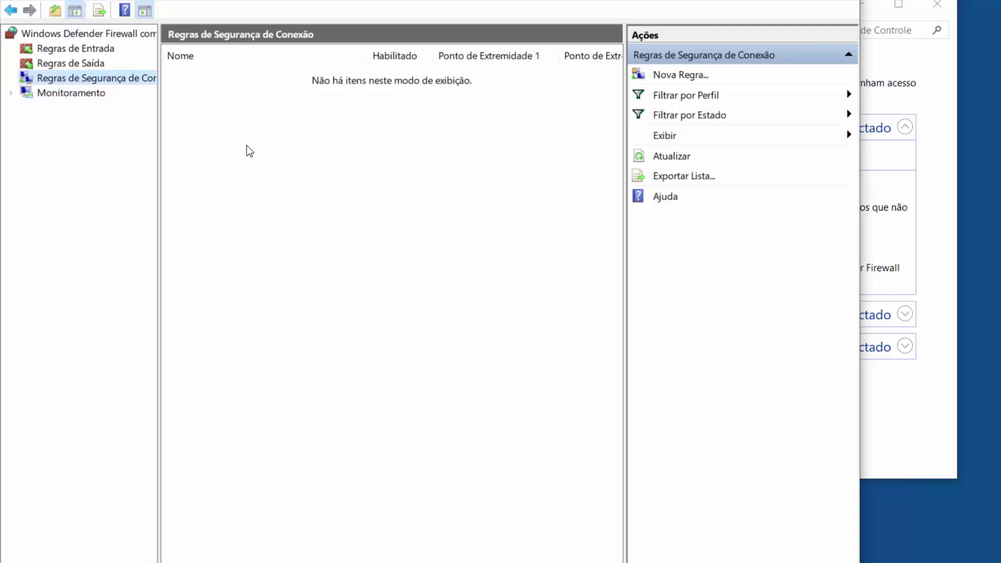
Look through the inbound rules, checking their groups, profiles and enabled status.
{"action": "left_click", "coordinate": [57, 53]}
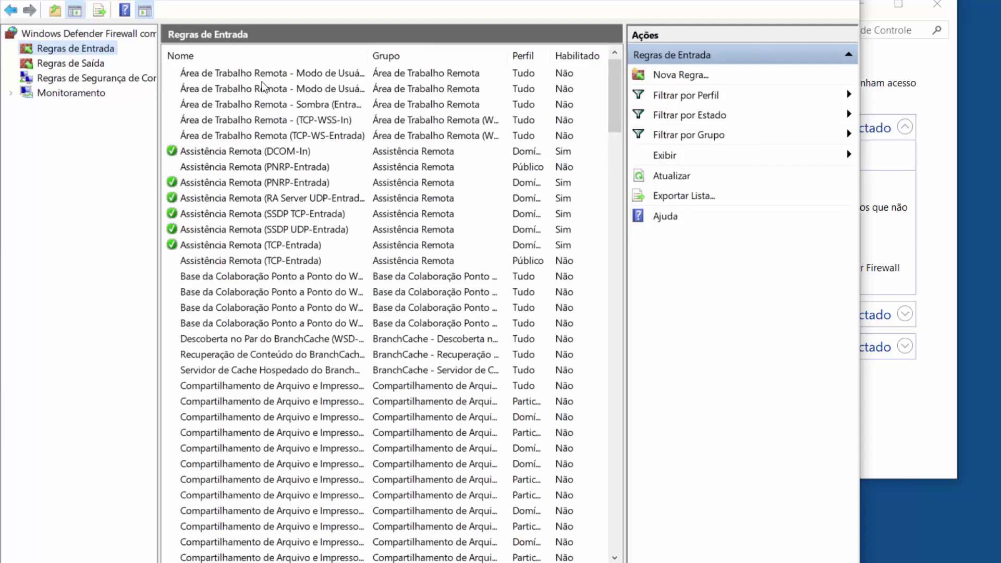
{"action": "scroll", "coordinate": [318, 252], "scroll_direction": "down", "scroll_amount": 9}
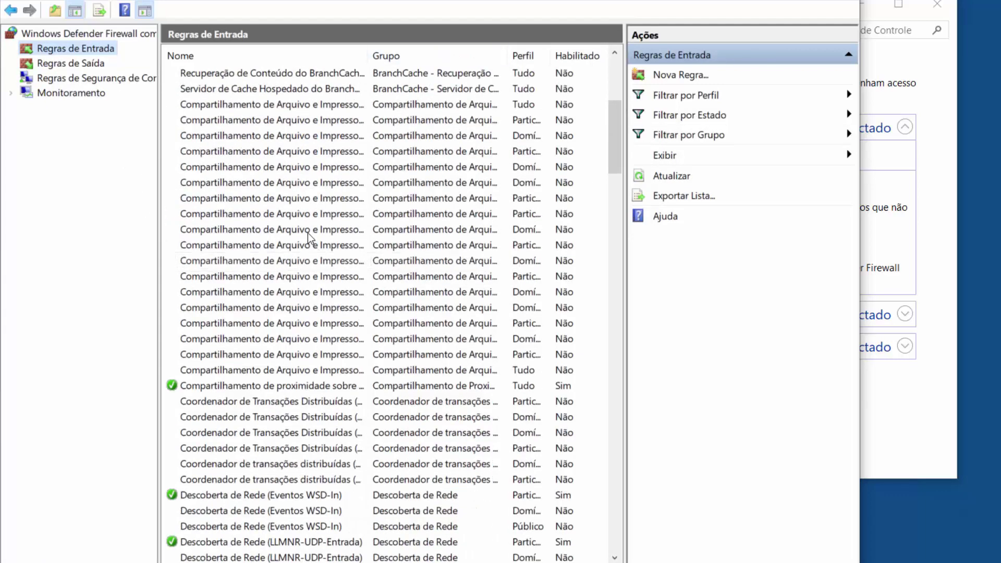
{"action": "scroll", "coordinate": [302, 217], "scroll_direction": "down", "scroll_amount": 2}
{"action": "left_click", "coordinate": [223, 201]}
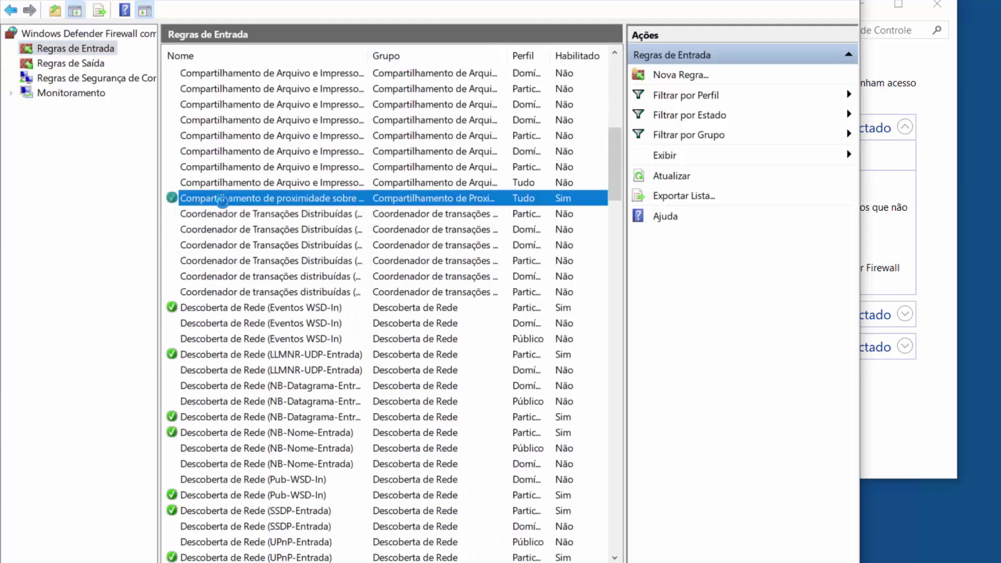
{"action": "scroll", "coordinate": [375, 230], "scroll_direction": "up", "scroll_amount": 10}
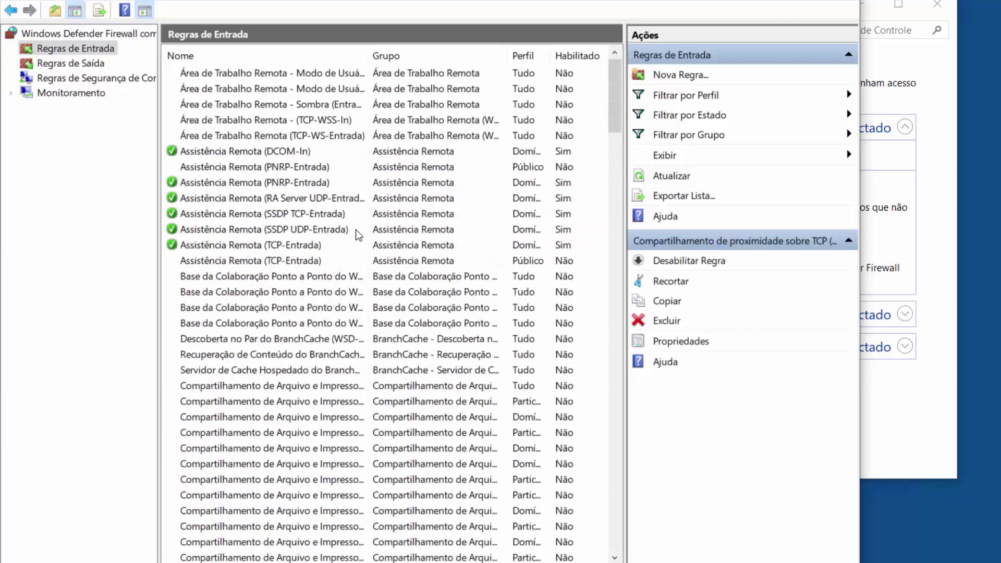
{"action": "scroll", "coordinate": [358, 234], "scroll_direction": "down", "scroll_amount": 10}
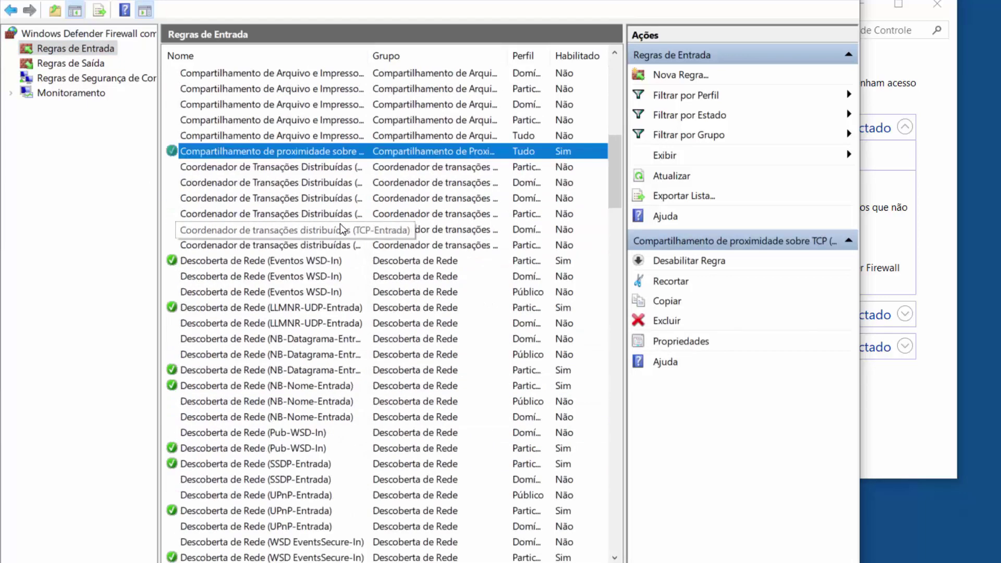
{"action": "scroll", "coordinate": [334, 229], "scroll_direction": "down", "scroll_amount": 2}
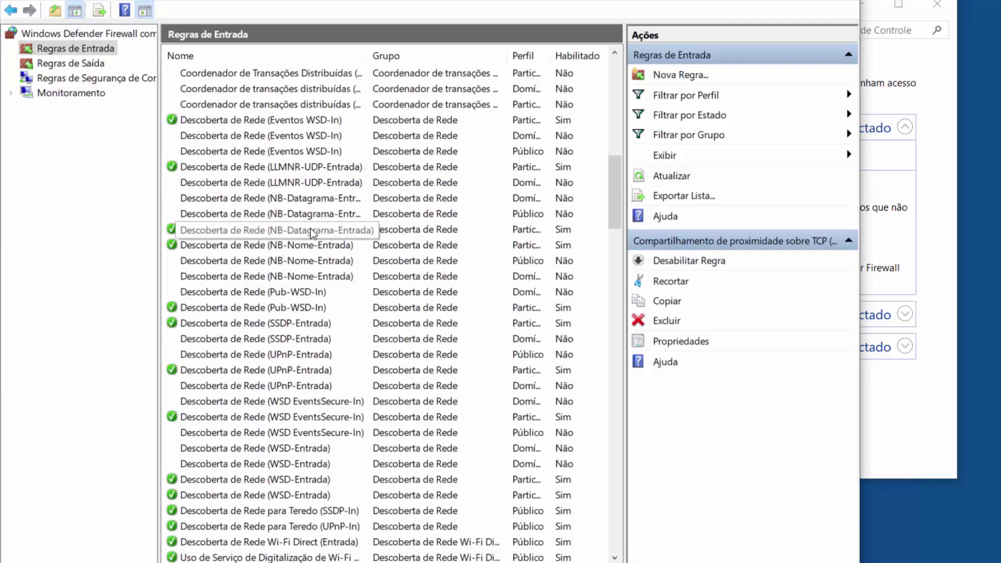
{"action": "scroll", "coordinate": [310, 230], "scroll_direction": "down", "scroll_amount": 7}
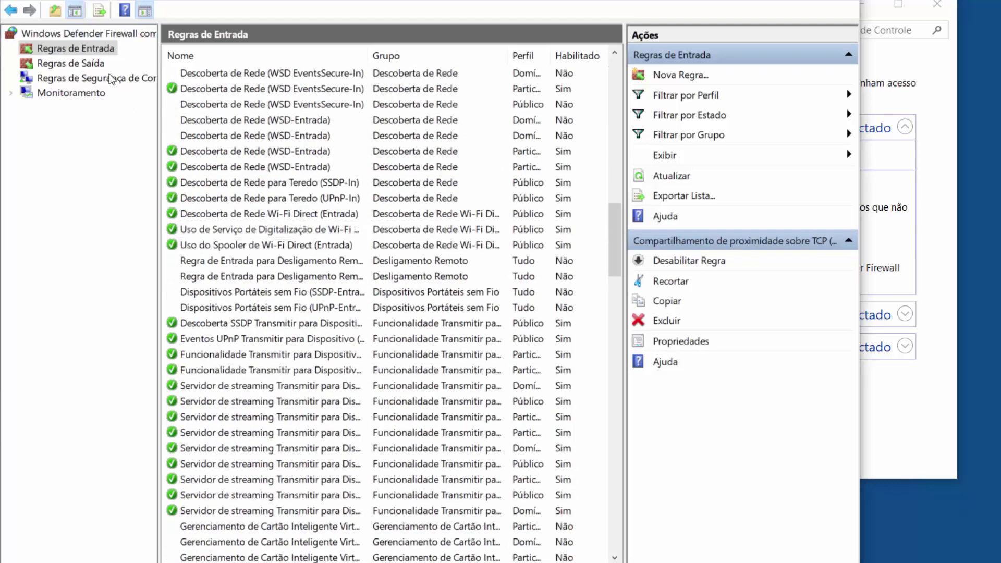
Look through the outbound rules, checking their profiles and enabled status.
{"action": "left_click", "coordinate": [89, 62]}
{"action": "scroll", "coordinate": [447, 155], "scroll_direction": "down", "scroll_amount": 9}
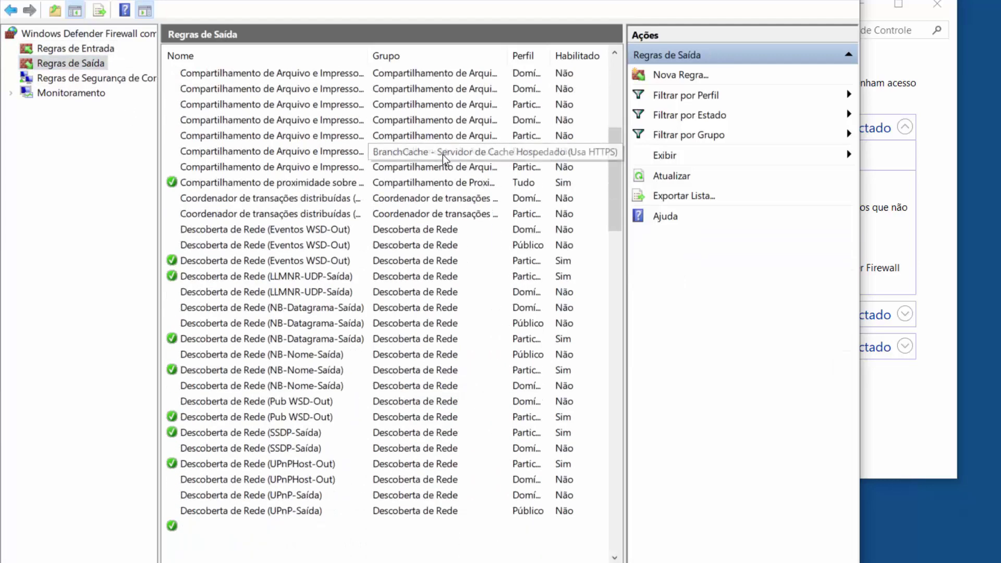
{"action": "scroll", "coordinate": [438, 154], "scroll_direction": "up", "scroll_amount": 11}
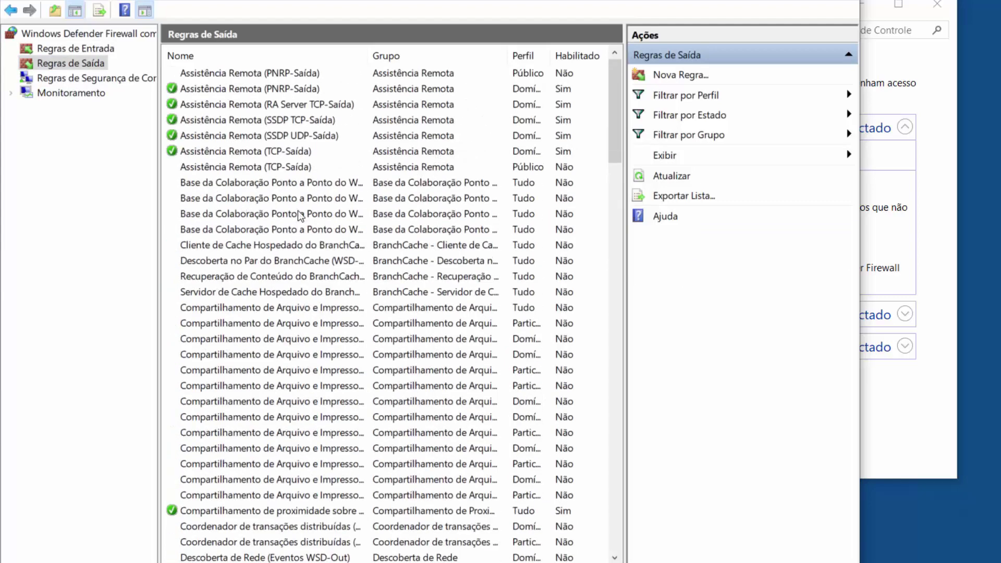
Inspect the scope, protocol, profile, local principal and remote computer properties of the public Assistência Remota (TCP-Saída) rule, and close them without changes.
{"action": "left_click", "coordinate": [240, 171]}
{"action": "double_click", "coordinate": [240, 172]}
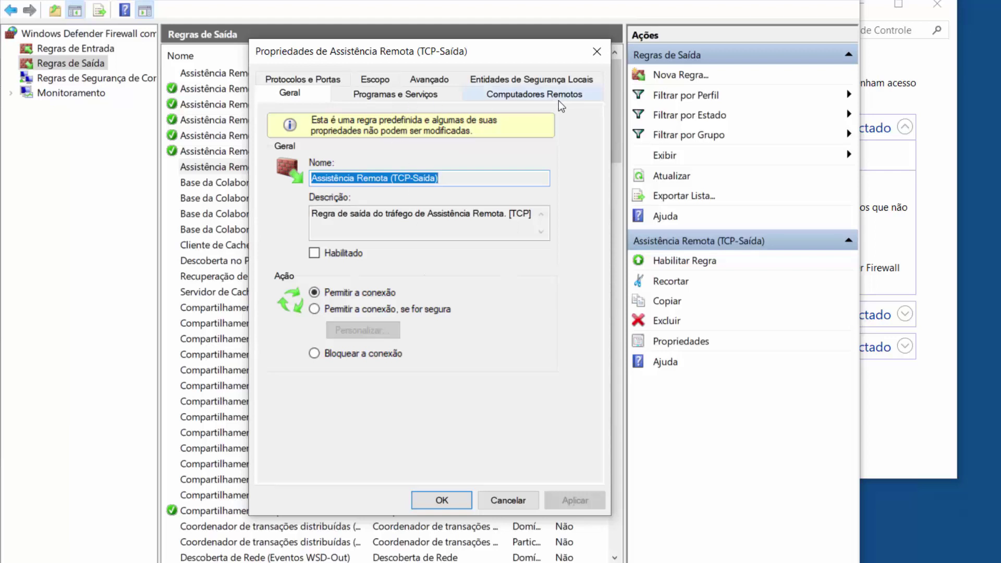
{"action": "left_click", "coordinate": [373, 80]}
{"action": "left_click", "coordinate": [302, 79]}
{"action": "left_click", "coordinate": [432, 79]}
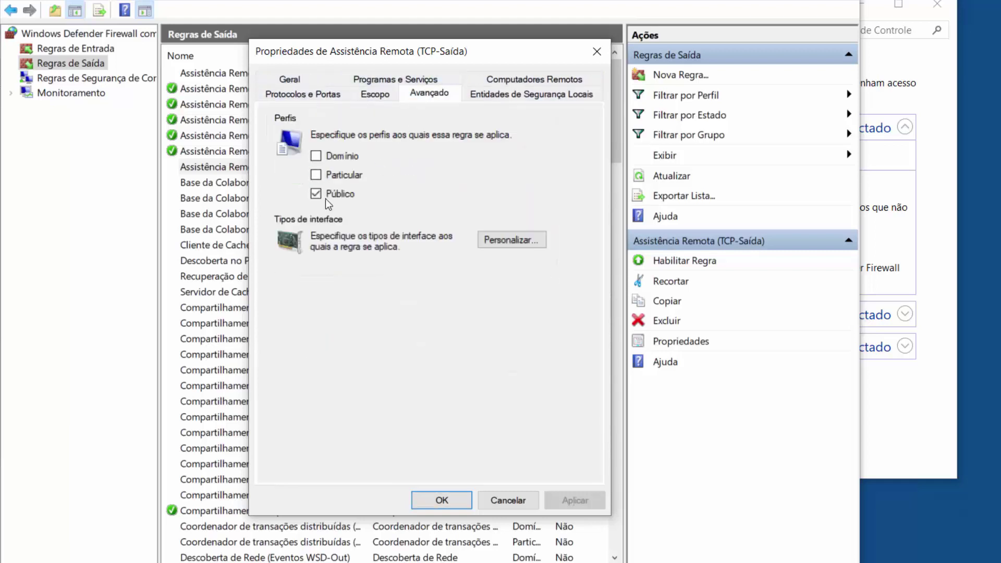
{"action": "left_click", "coordinate": [516, 96]}
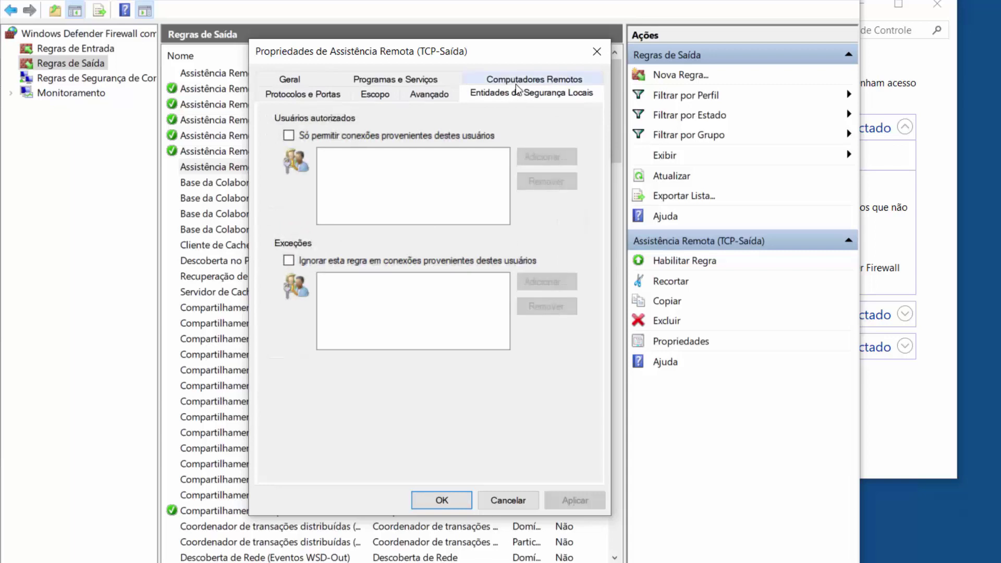
{"action": "left_click", "coordinate": [518, 82]}
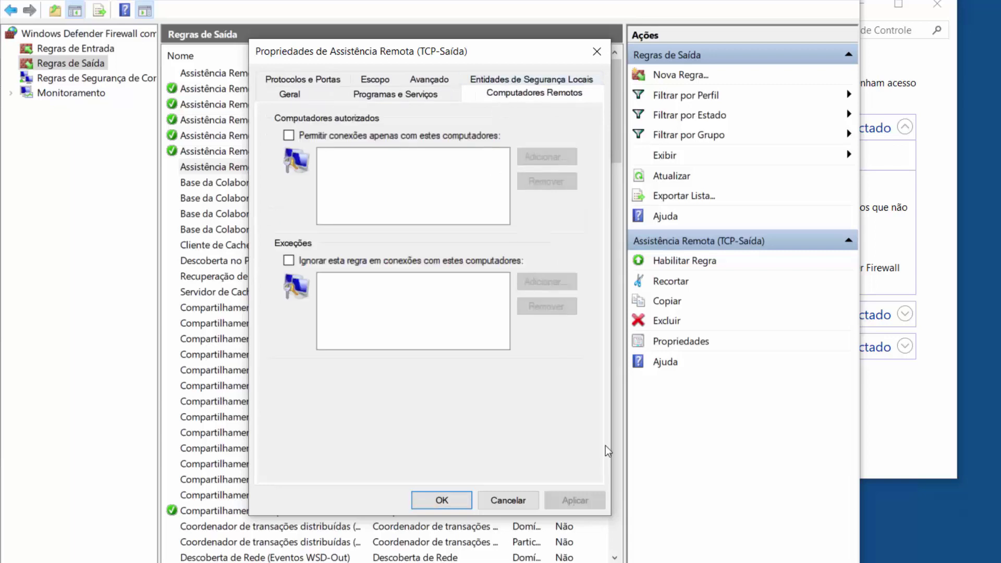
{"action": "left_click", "coordinate": [506, 500]}
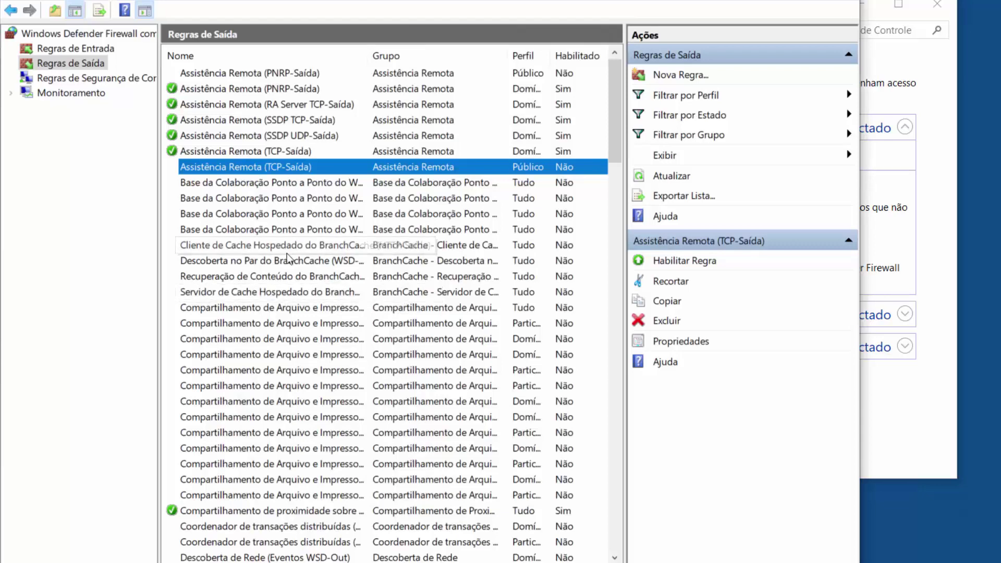
Look through the outbound rules again and the inbound rules, checking the Compartilhamento de Arquivo e Impressora entries and their enabled status.
{"action": "scroll", "coordinate": [291, 187], "scroll_direction": "down", "scroll_amount": 8}
{"action": "scroll", "coordinate": [312, 251], "scroll_direction": "up", "scroll_amount": 8}
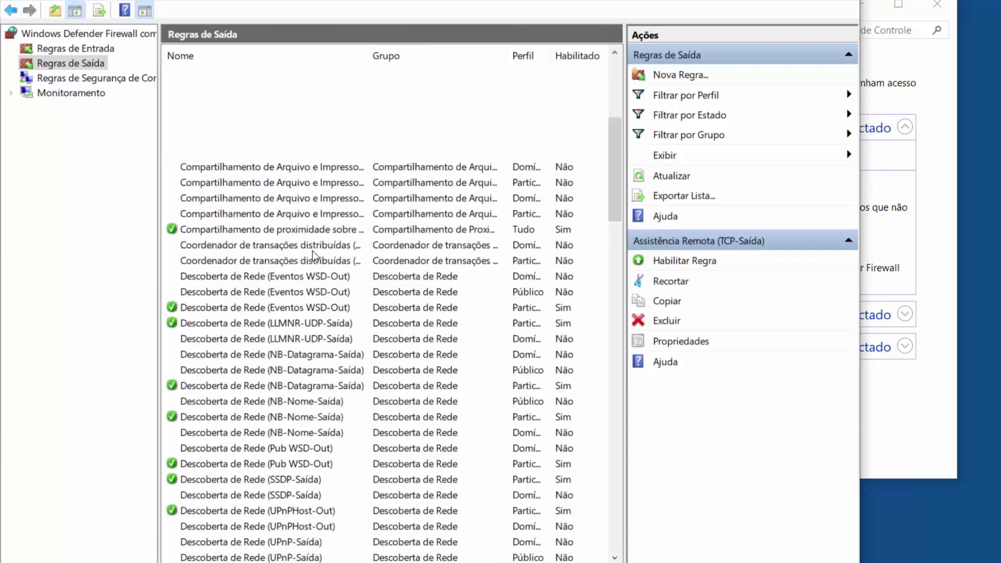
{"action": "left_click", "coordinate": [78, 48]}
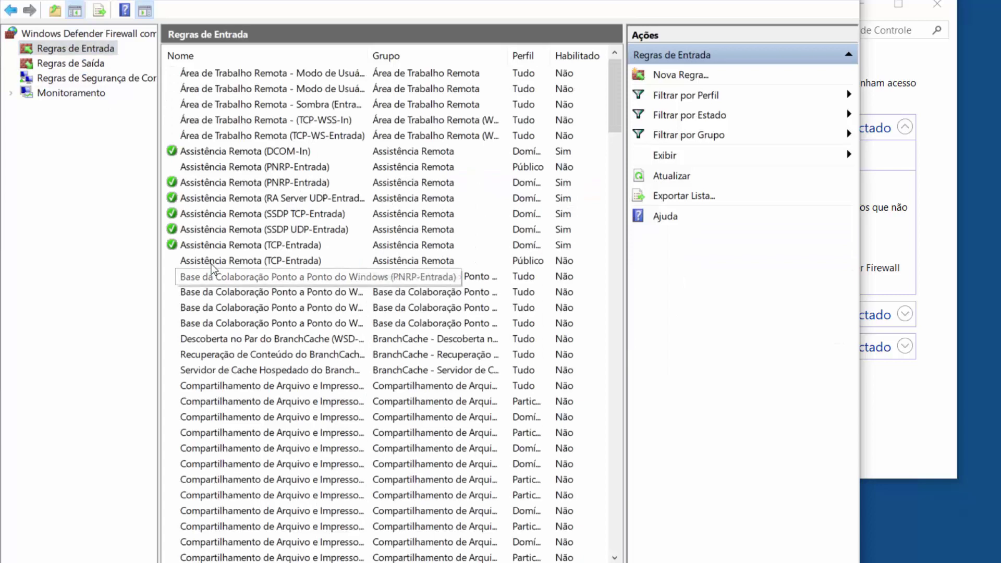
{"action": "scroll", "coordinate": [322, 239], "scroll_direction": "down", "scroll_amount": 4}
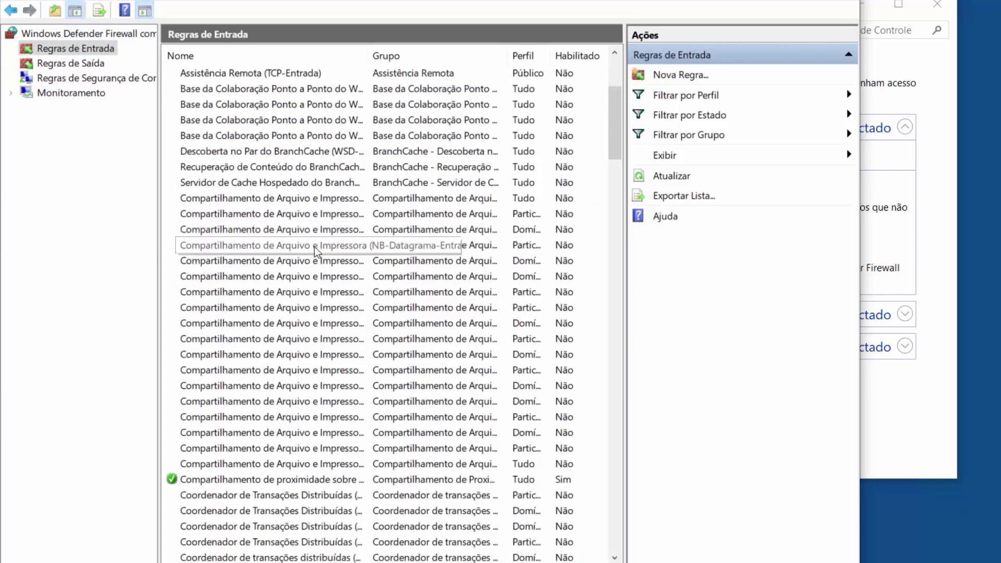
{"action": "scroll", "coordinate": [248, 270], "scroll_direction": "up", "scroll_amount": 1}
{"action": "left_click", "coordinate": [247, 263]}
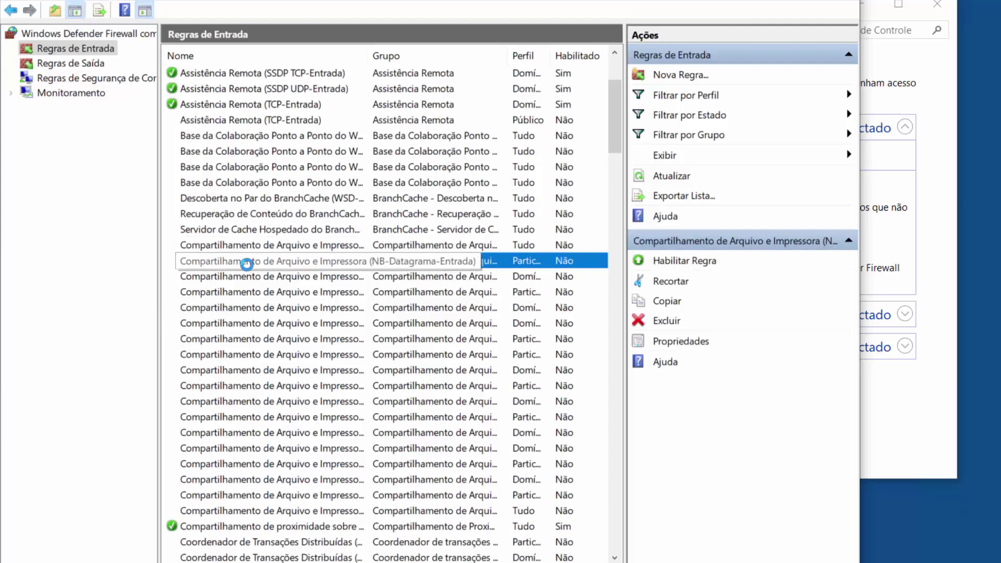
{"action": "left_click", "coordinate": [276, 326]}
{"action": "scroll", "coordinate": [614, 128], "scroll_direction": "up", "scroll_amount": 1}
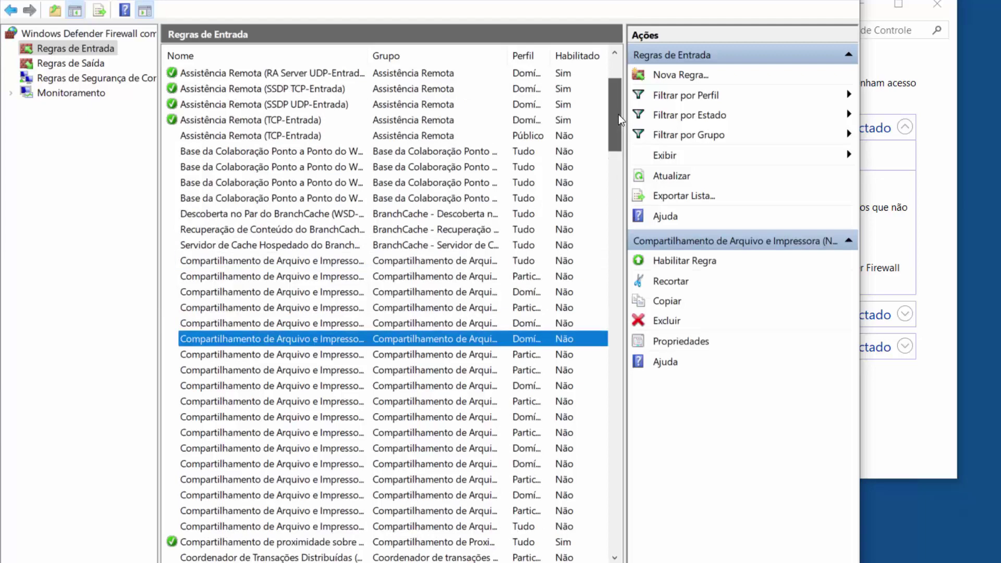
{"action": "left_click_drag", "start_coordinate": [618, 114], "coordinate": [611, 92]}
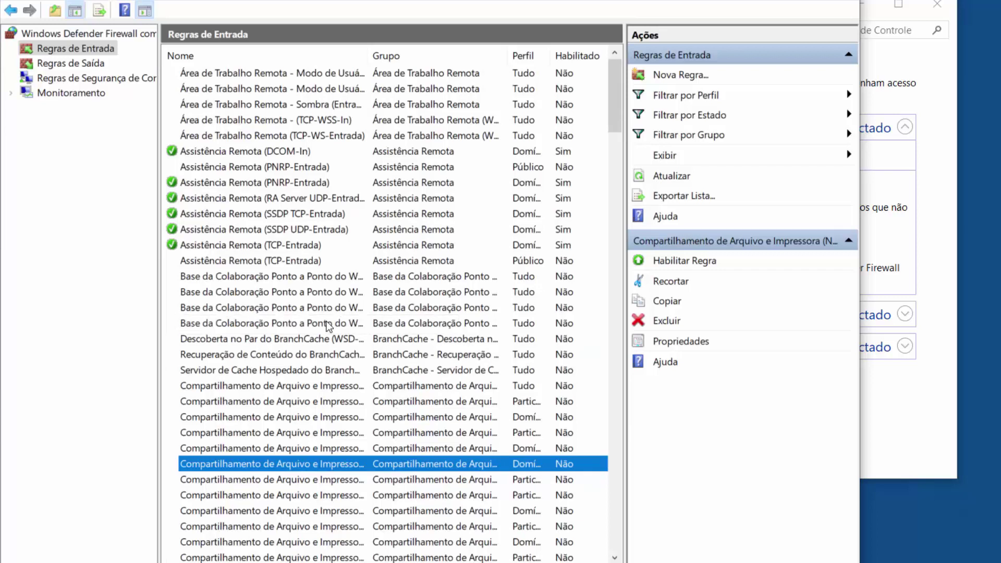
Start a new inbound rule, review the Programa, Porta and Predefinida types, and choose the Personalizado rule type.
{"action": "right_click", "coordinate": [95, 49]}
{"action": "left_click", "coordinate": [129, 65]}
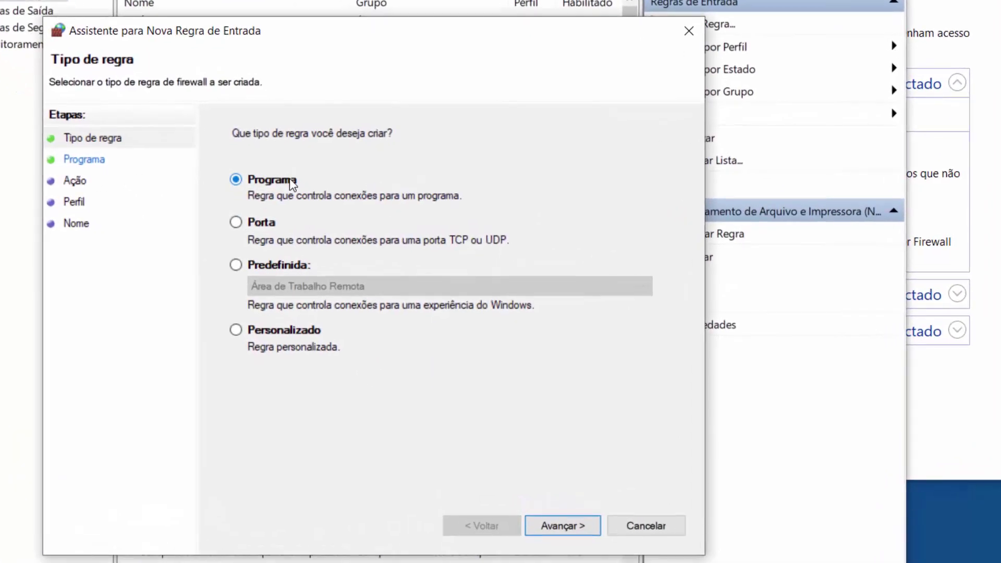
{"action": "left_click", "coordinate": [267, 223]}
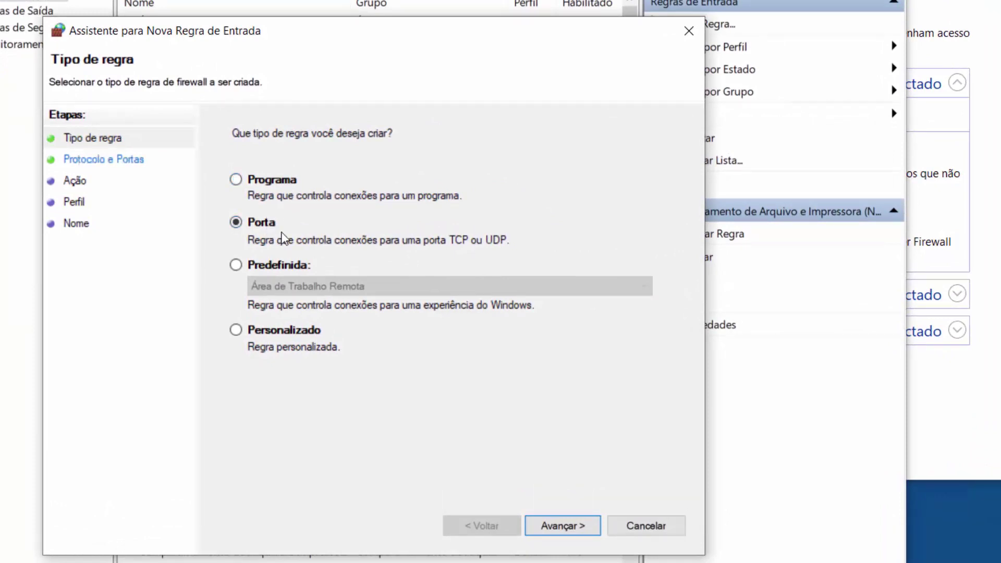
{"action": "left_click", "coordinate": [265, 264]}
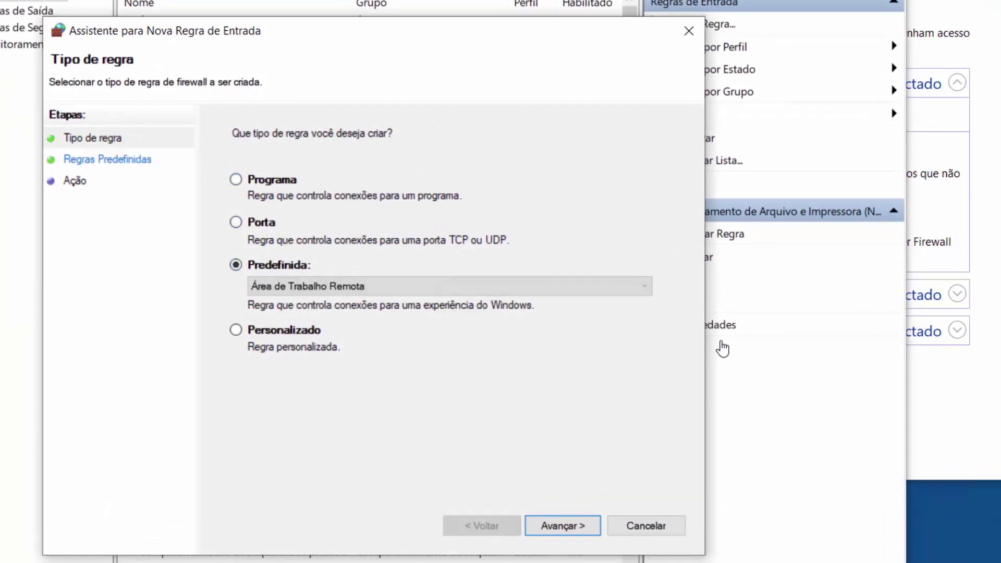
{"action": "left_click", "coordinate": [643, 287]}
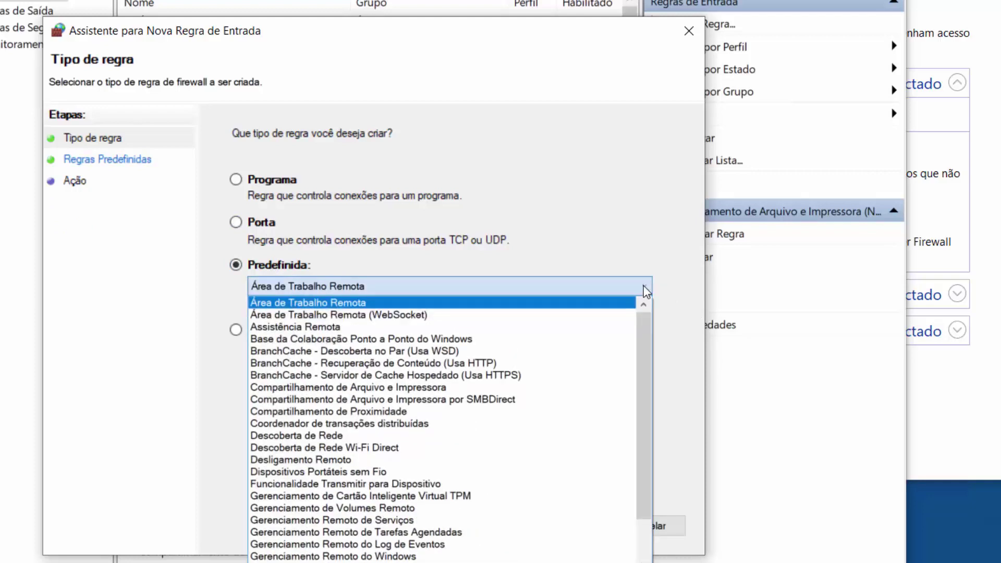
{"action": "left_click", "coordinate": [643, 286]}
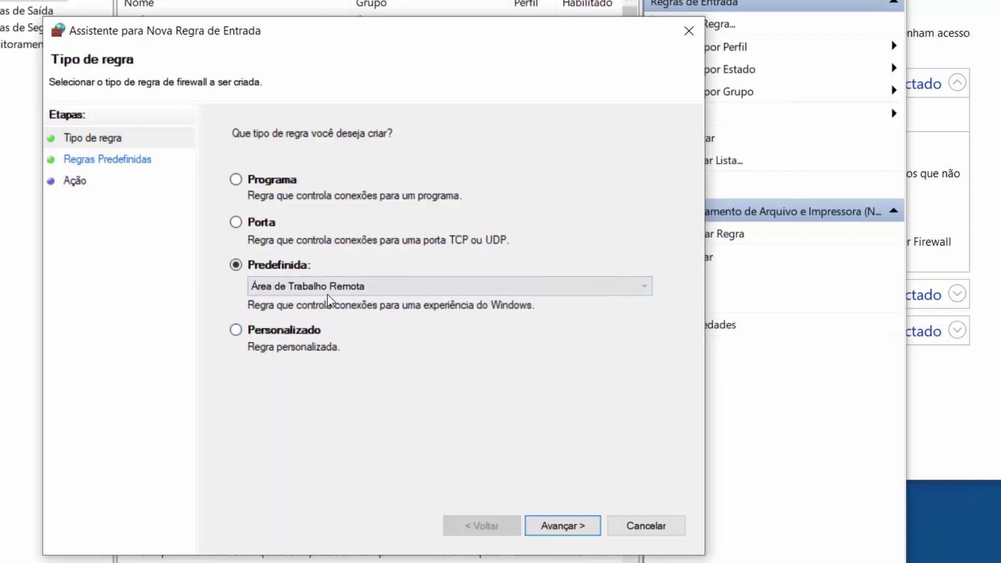
{"action": "left_click", "coordinate": [284, 331]}
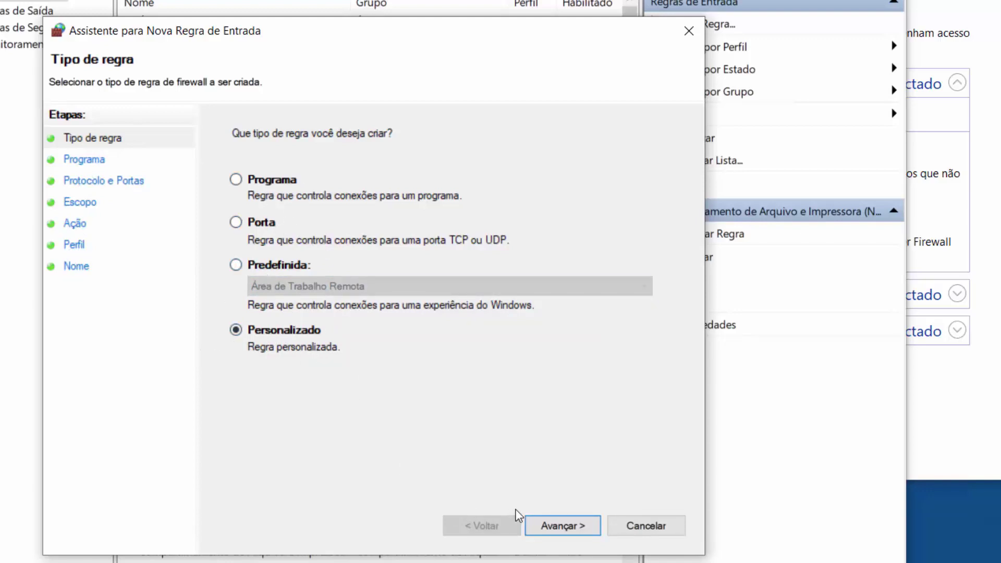
{"action": "left_click", "coordinate": [548, 525]}
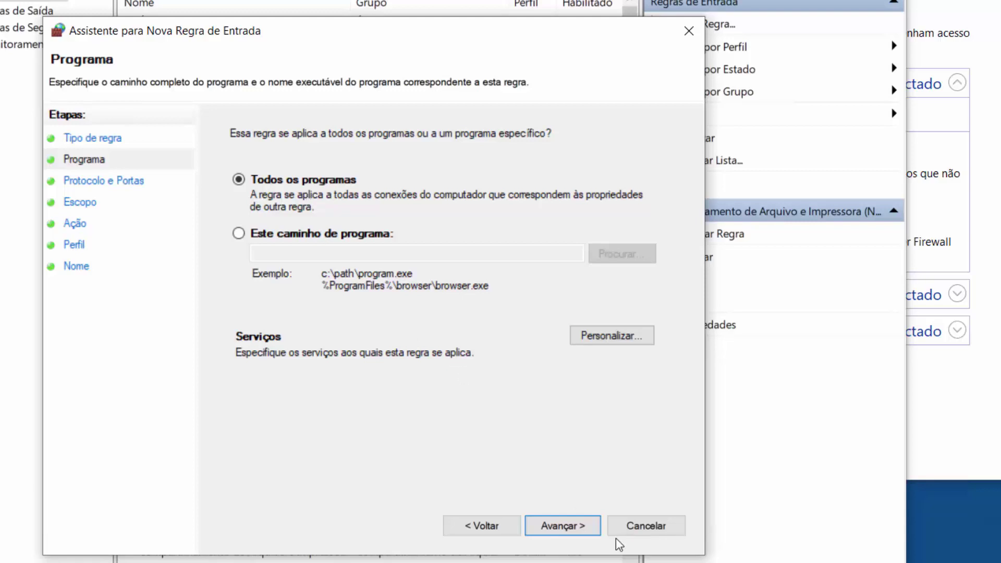
Keep the new rule applied to all programs and set its protocol type to ICMPv4.
{"action": "left_click", "coordinate": [567, 523]}
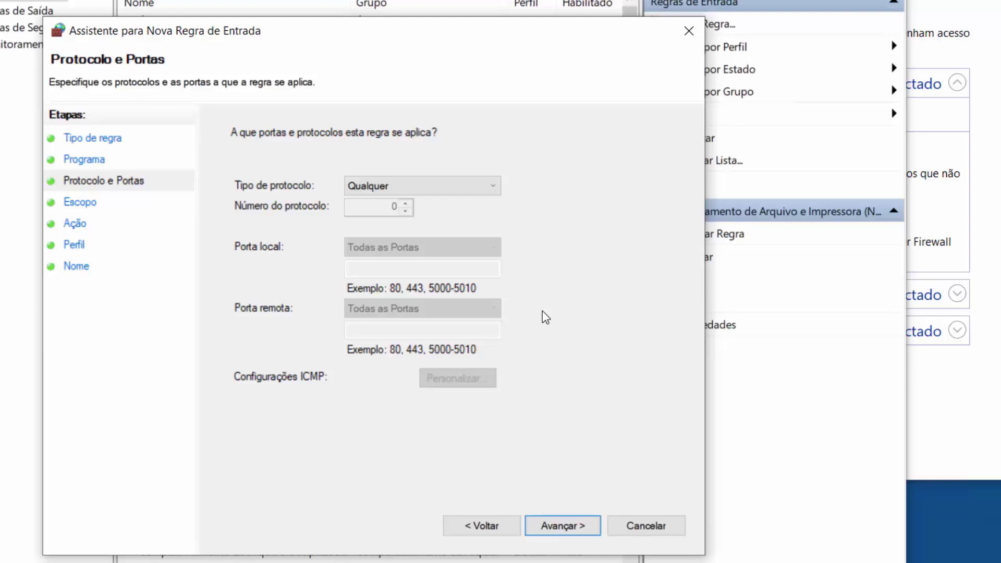
{"action": "left_click", "coordinate": [493, 187]}
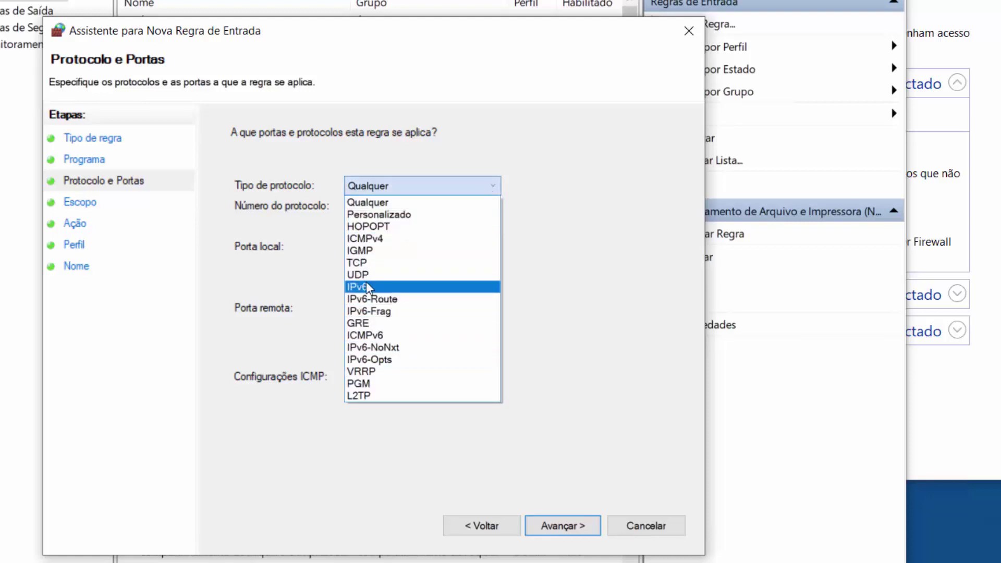
{"action": "left_click", "coordinate": [404, 240]}
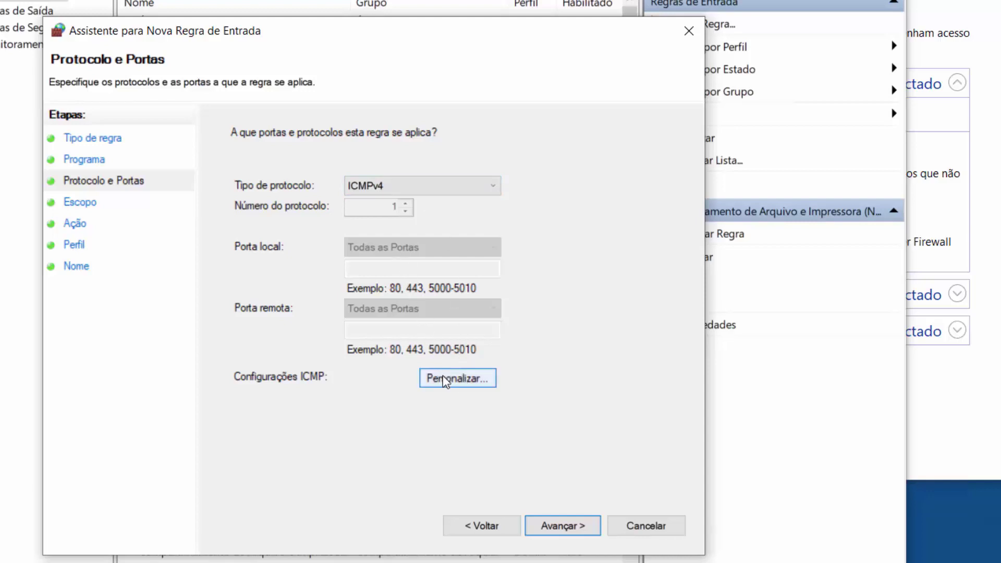
Restrict the rule's ICMP settings to the specific type Solicitação de Eco and accept the protocol settings.
{"action": "left_click", "coordinate": [457, 385]}
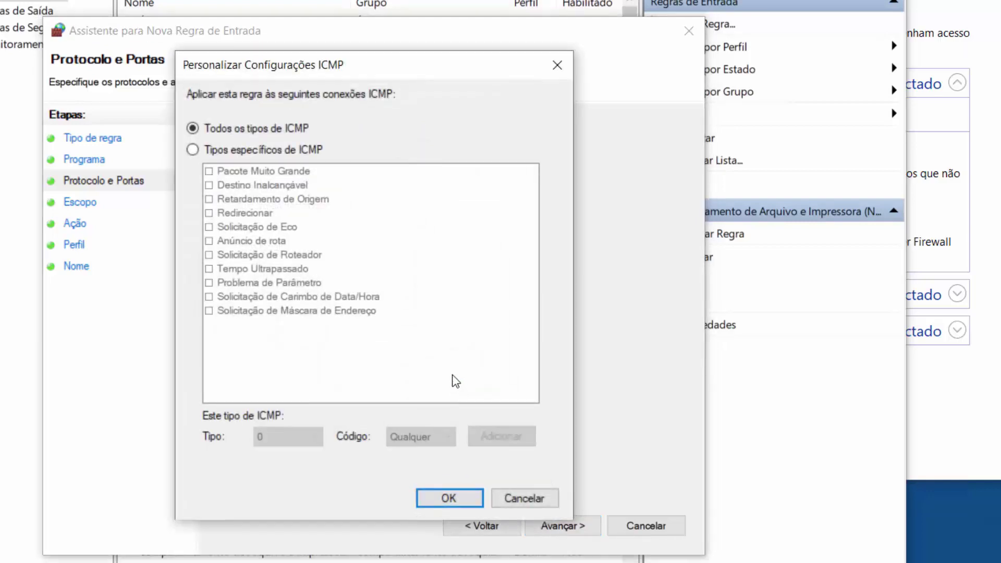
{"action": "left_click", "coordinate": [257, 150]}
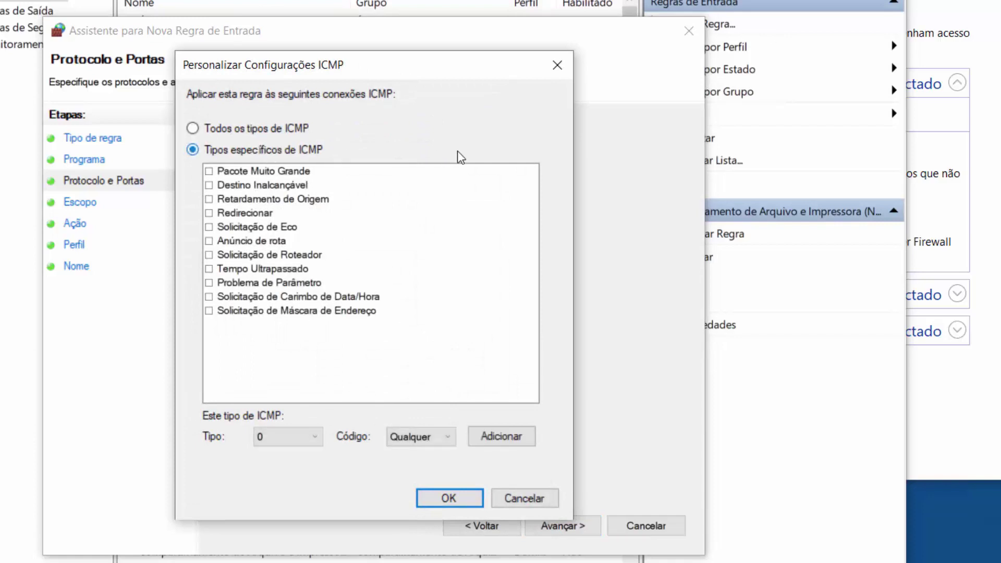
{"action": "left_click", "coordinate": [210, 227]}
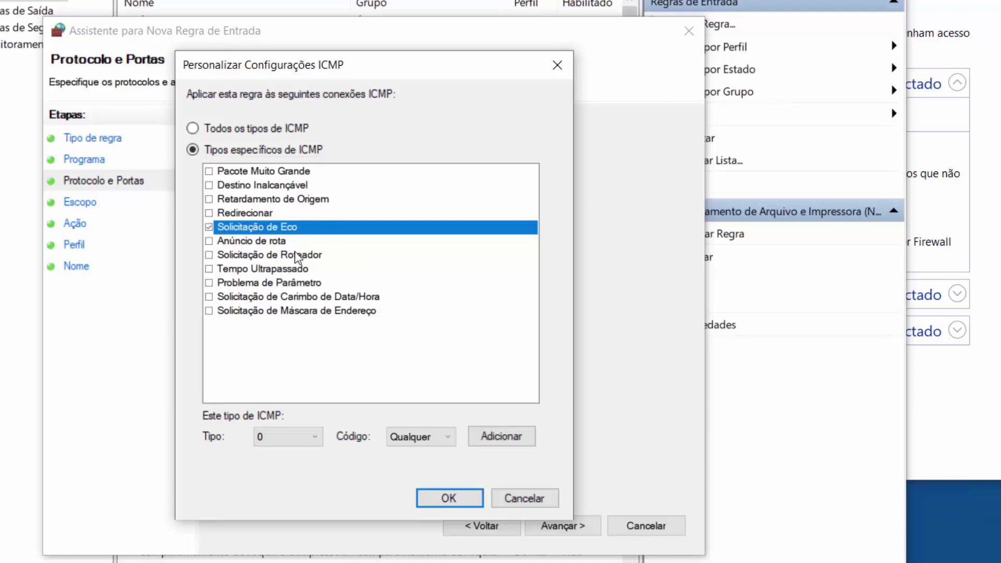
{"action": "left_click", "coordinate": [464, 495]}
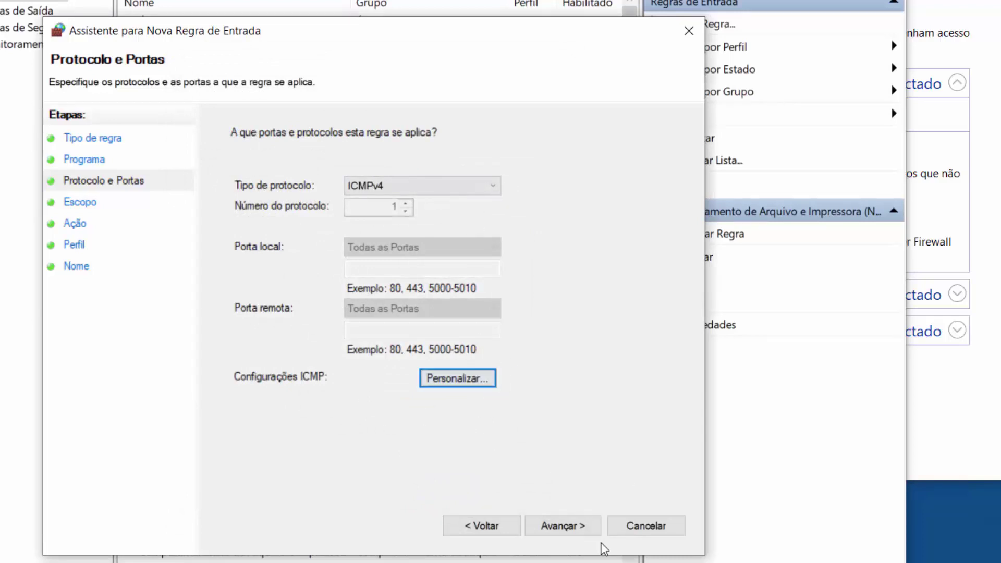
{"action": "left_click", "coordinate": [573, 527]}
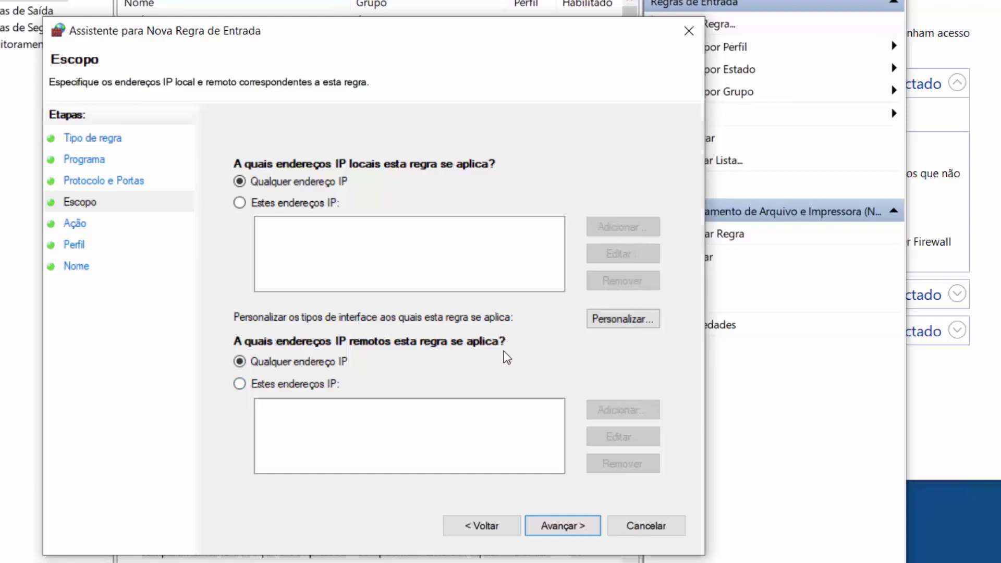
Limit the rule's local IP addresses to the 10.10.10.0/24 subnet, keeping any remote IP address.
{"action": "left_click", "coordinate": [254, 208]}
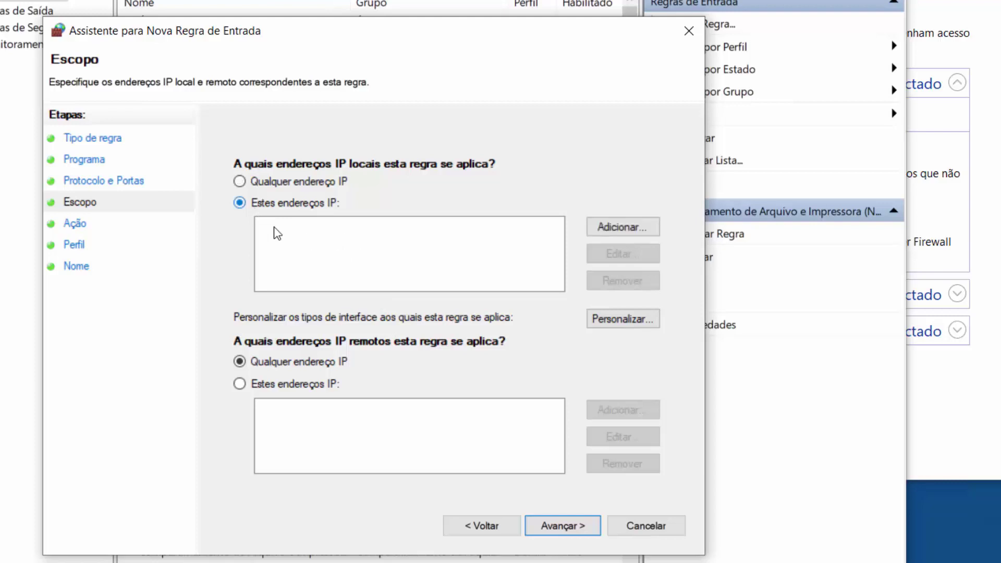
{"action": "left_click", "coordinate": [622, 227]}
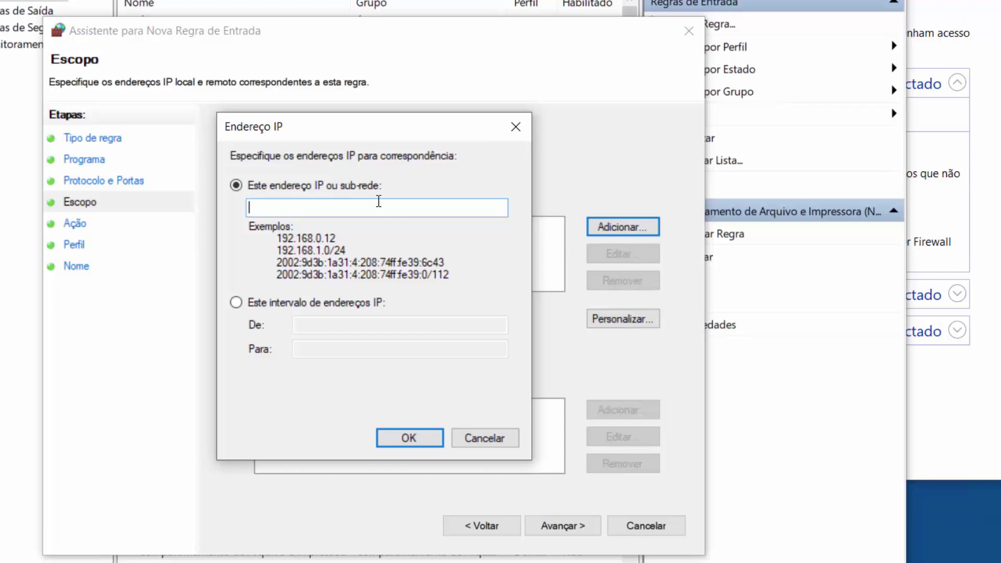
{"action": "type", "text": "10.10.10.0/24"}
{"action": "left_click", "coordinate": [415, 436]}
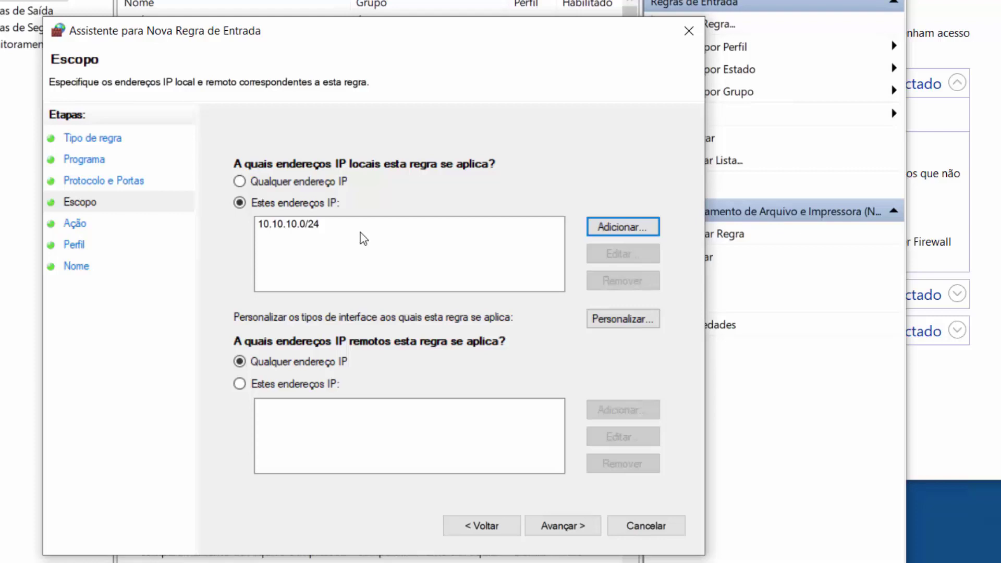
{"action": "left_click", "coordinate": [552, 523]}
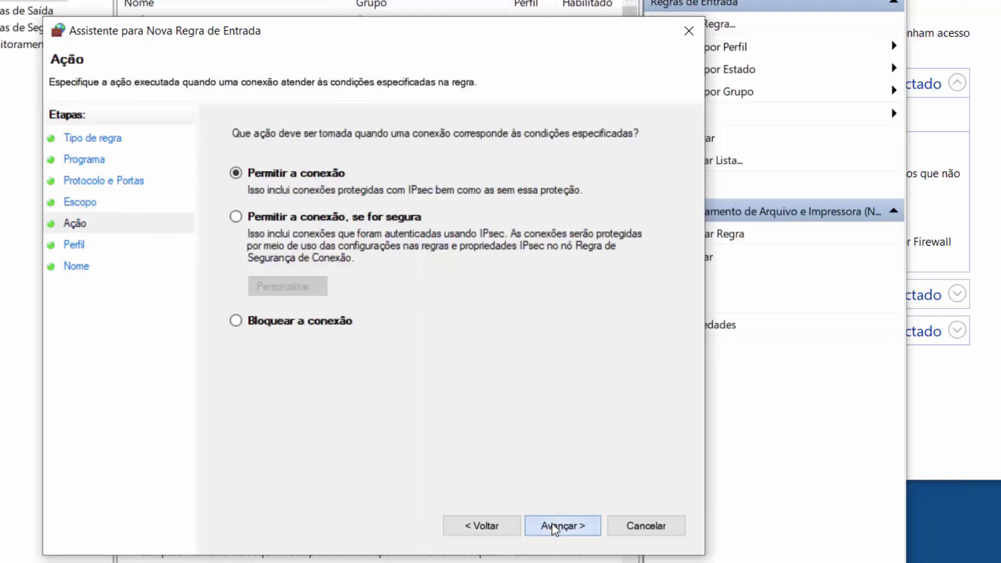
{"action": "left_click", "coordinate": [502, 525]}
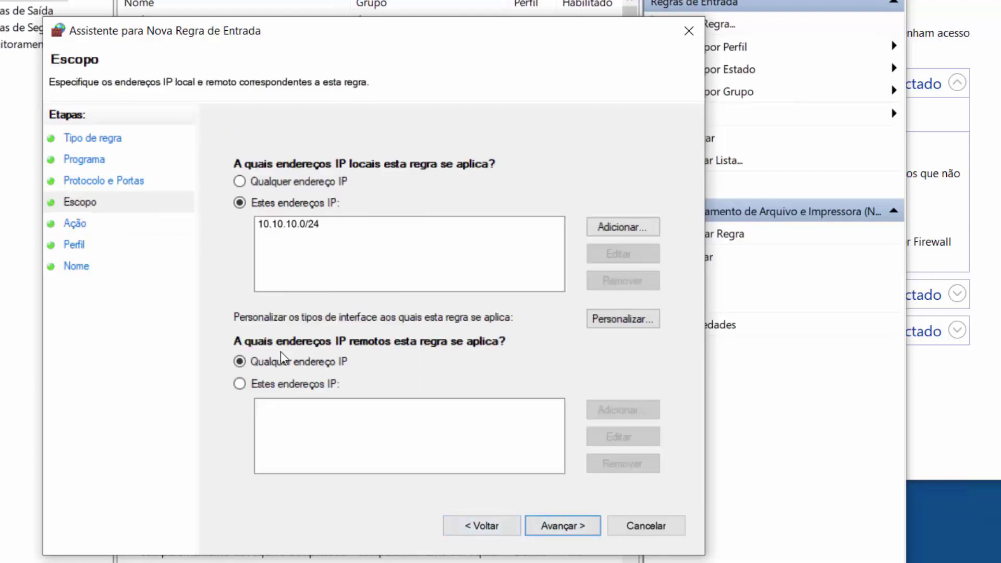
{"action": "left_click", "coordinate": [558, 519]}
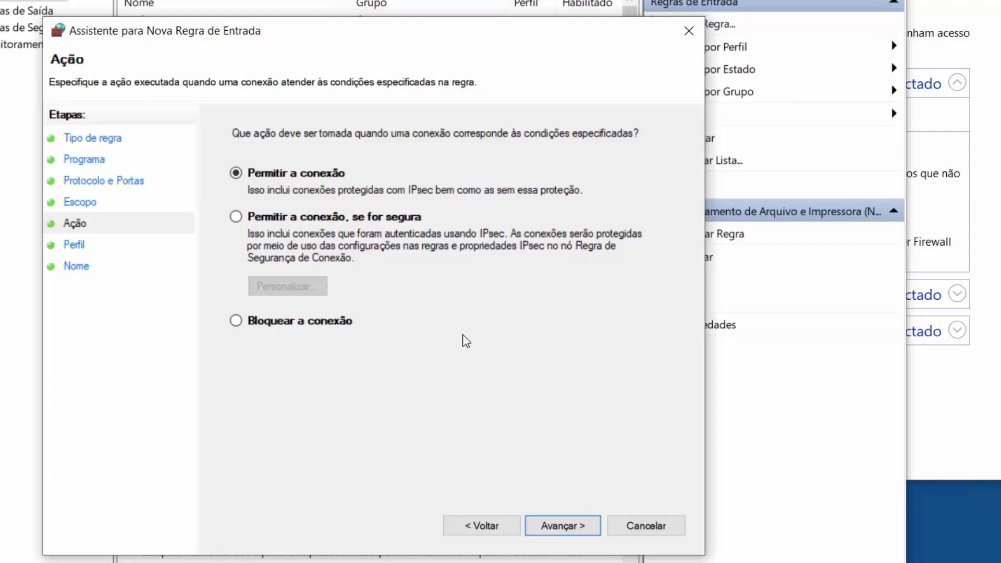
Keep the rule's action as Permitir a conexão and exclude the Público profile, leaving Domínio and Particular.
{"action": "left_click", "coordinate": [555, 527]}
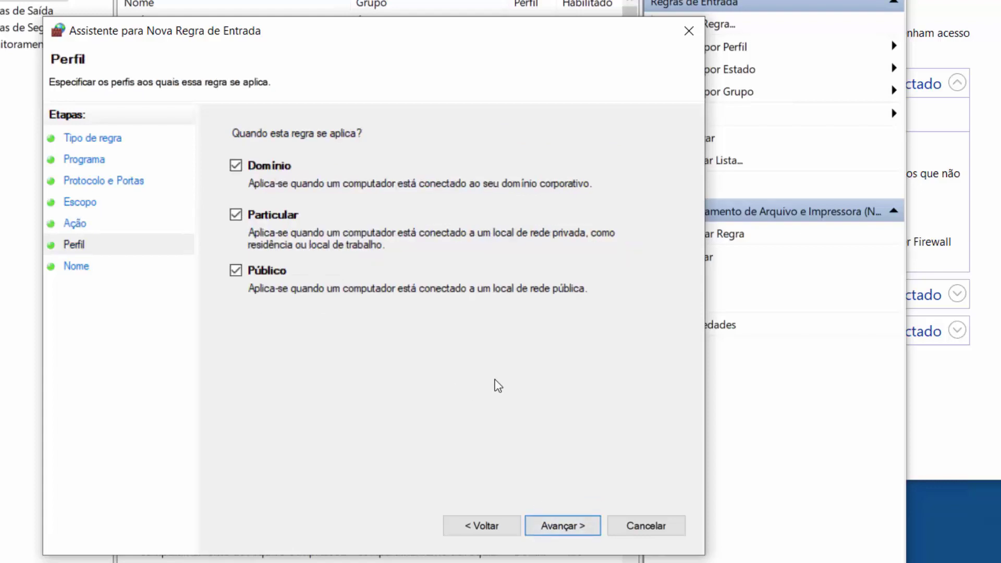
{"action": "left_click", "coordinate": [236, 271]}
{"action": "left_click", "coordinate": [572, 534]}
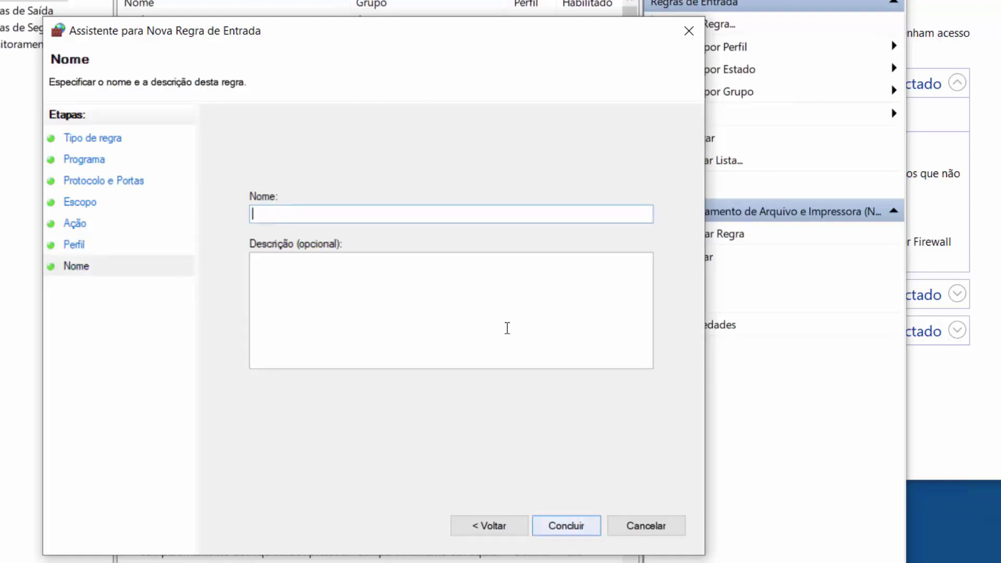
Name the rule Permite Ping with a filler description, create it, and select it in the inbound rules list.
{"action": "type", "text": "P"}
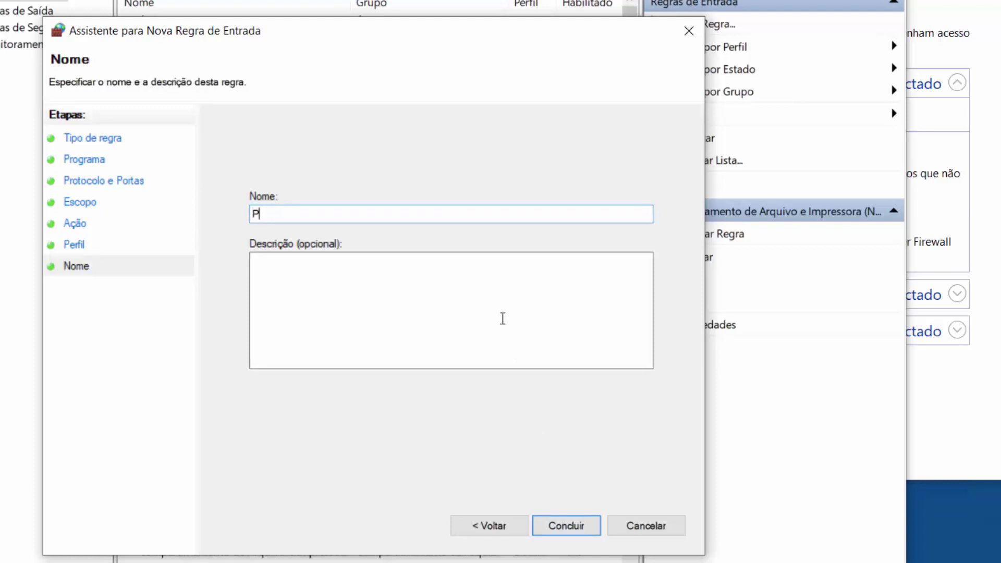
{"action": "type", "text": "ermite Ping"}
{"action": "left_click", "coordinate": [377, 291]}
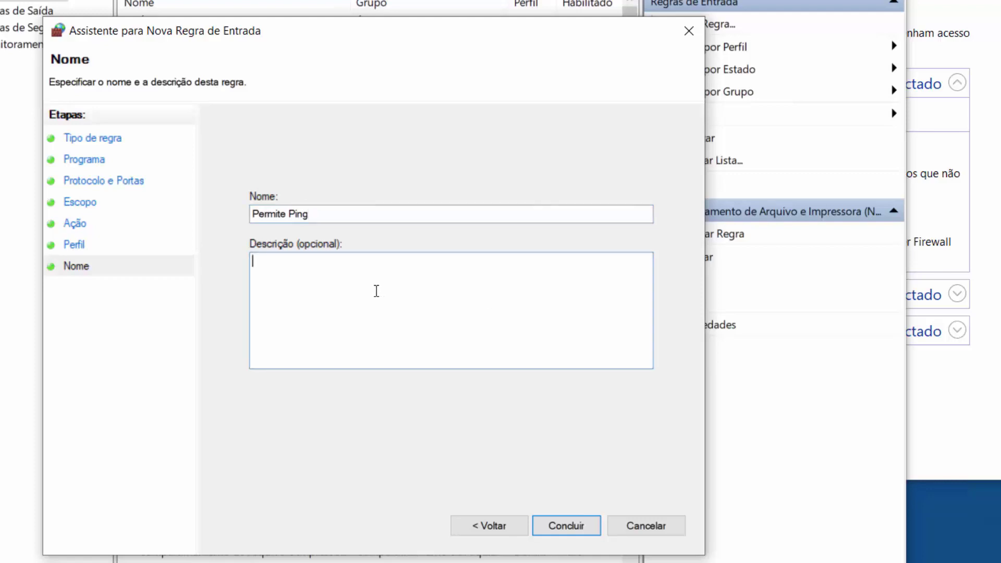
{"action": "type", "text": "cjkvkbakjfbakfaf"}
{"action": "type", "text": "alkfnaljfalfafalfafljbaf"}
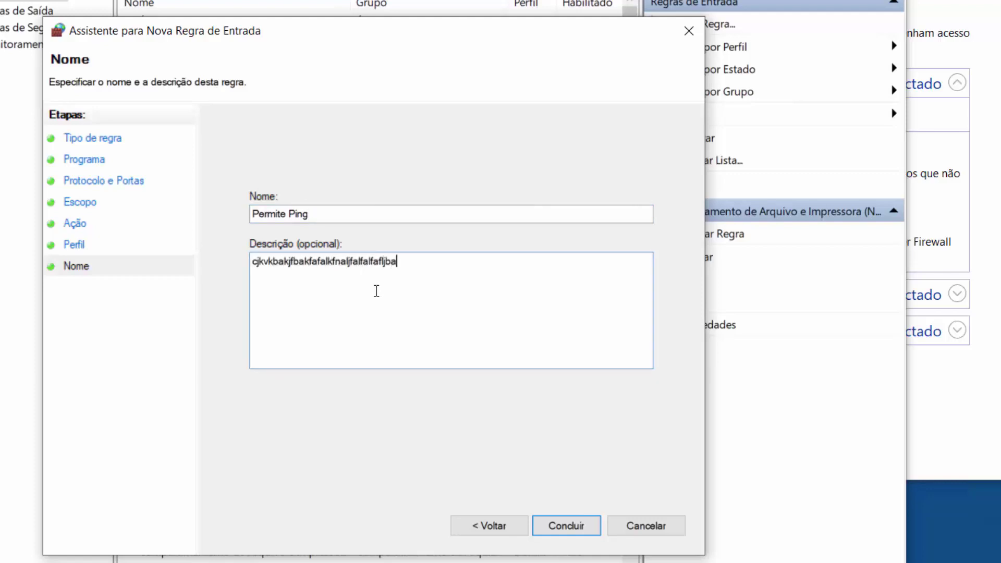
{"action": "left_click", "coordinate": [576, 530]}
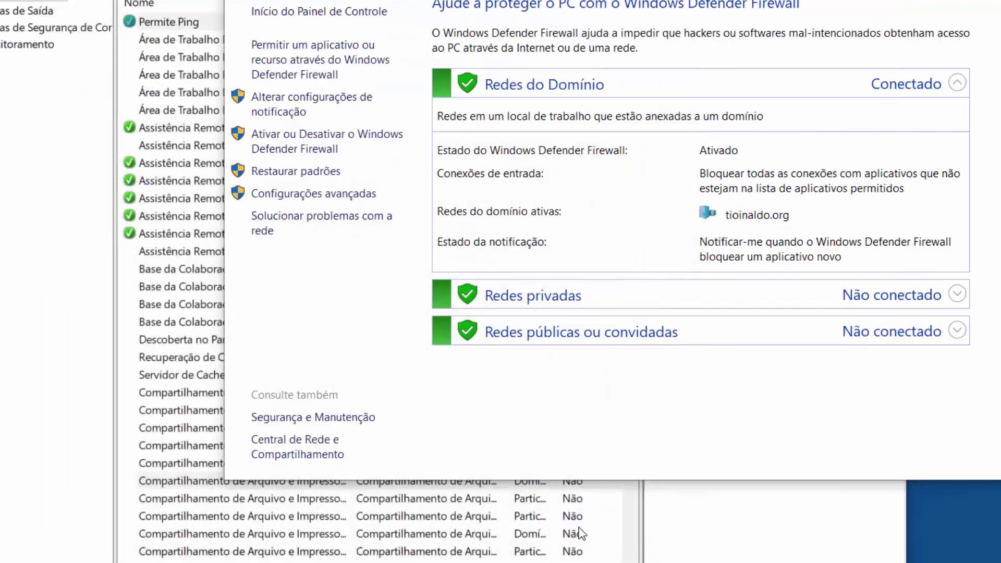
{"action": "left_click", "coordinate": [223, 350]}
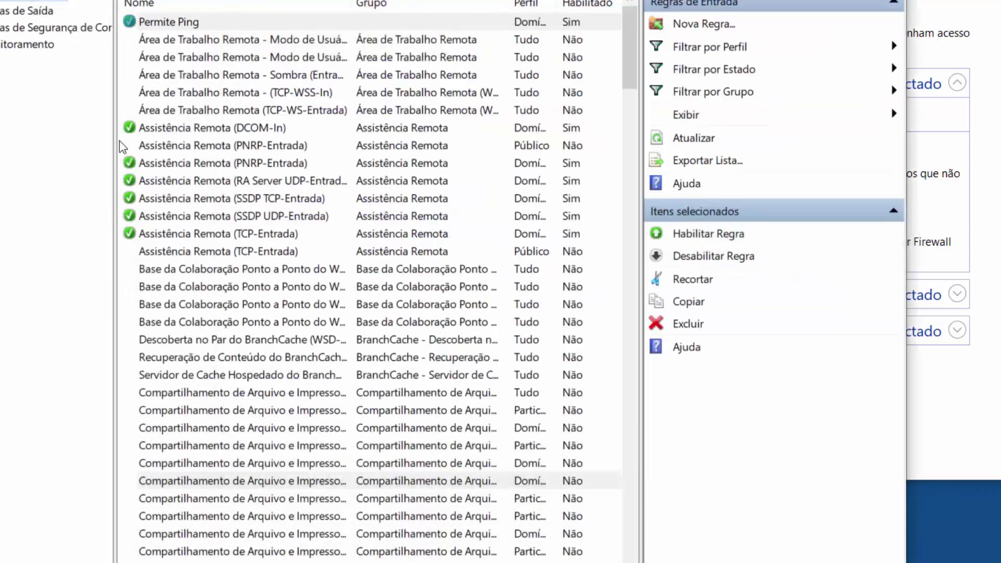
{"action": "left_click", "coordinate": [160, 22]}
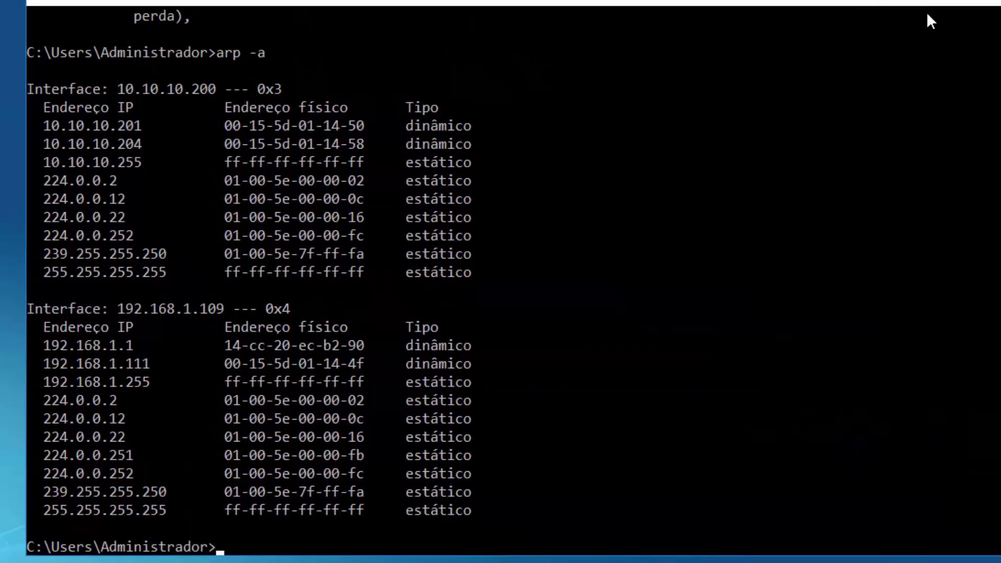
Review the earlier ping and ARP output in the server's command prompt and rerun ping cliente01.
{"action": "scroll", "coordinate": [999, 28], "scroll_direction": "up", "scroll_amount": 4}
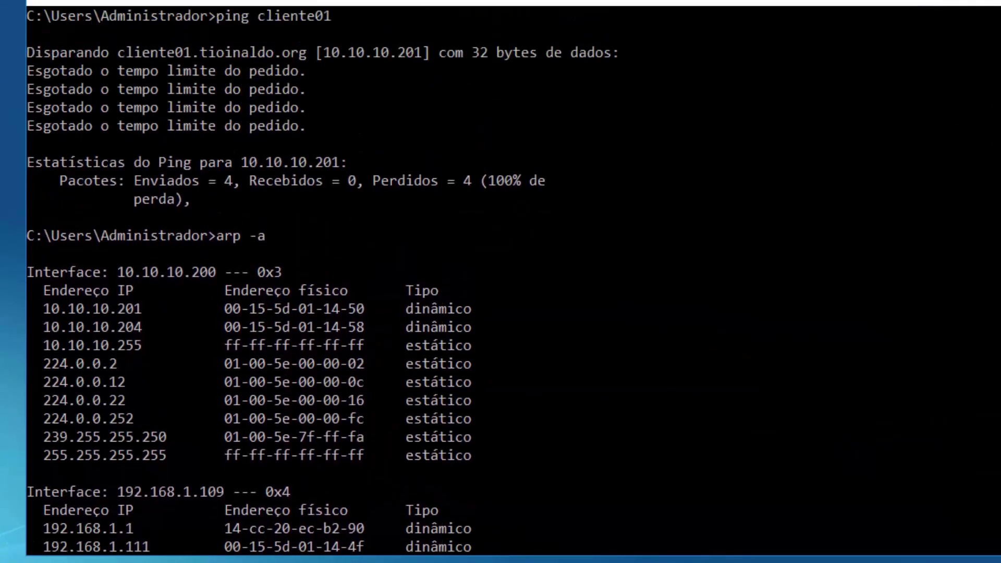
{"action": "scroll", "coordinate": [991, 26], "scroll_direction": "up", "scroll_amount": 1}
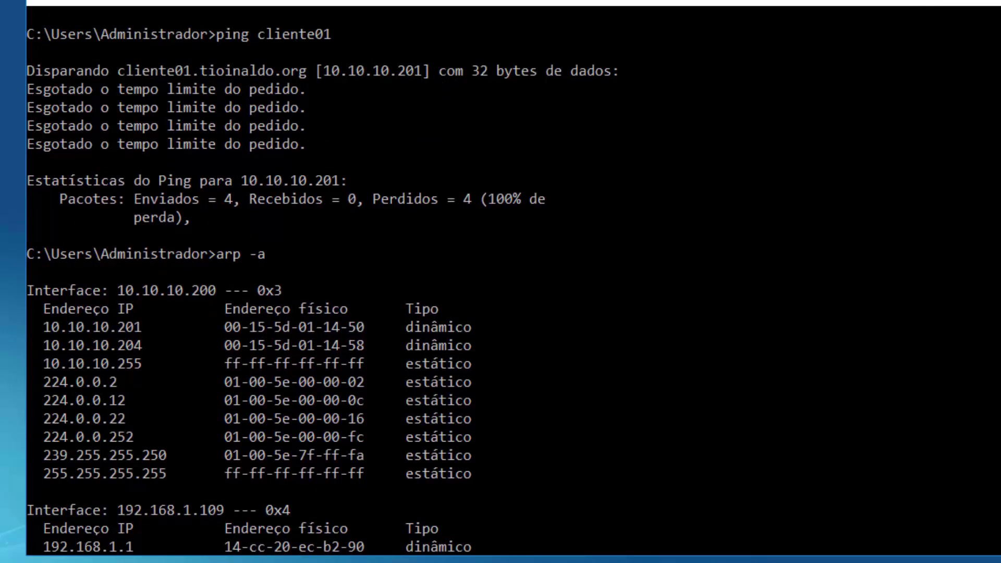
{"action": "scroll", "coordinate": [500, 282], "scroll_direction": "down", "scroll_amount": 5}
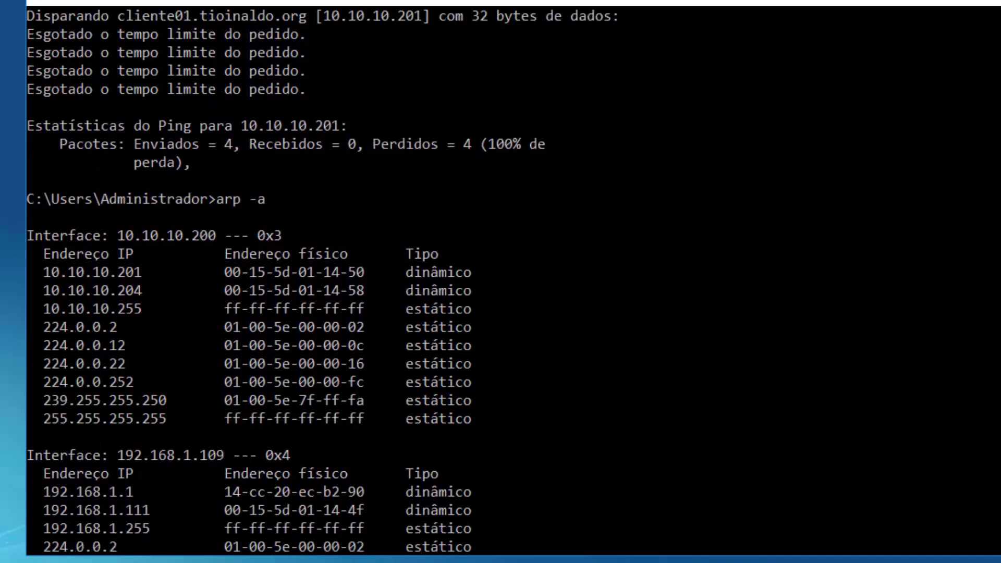
{"action": "scroll", "coordinate": [821, 355], "scroll_direction": "down", "scroll_amount": 1}
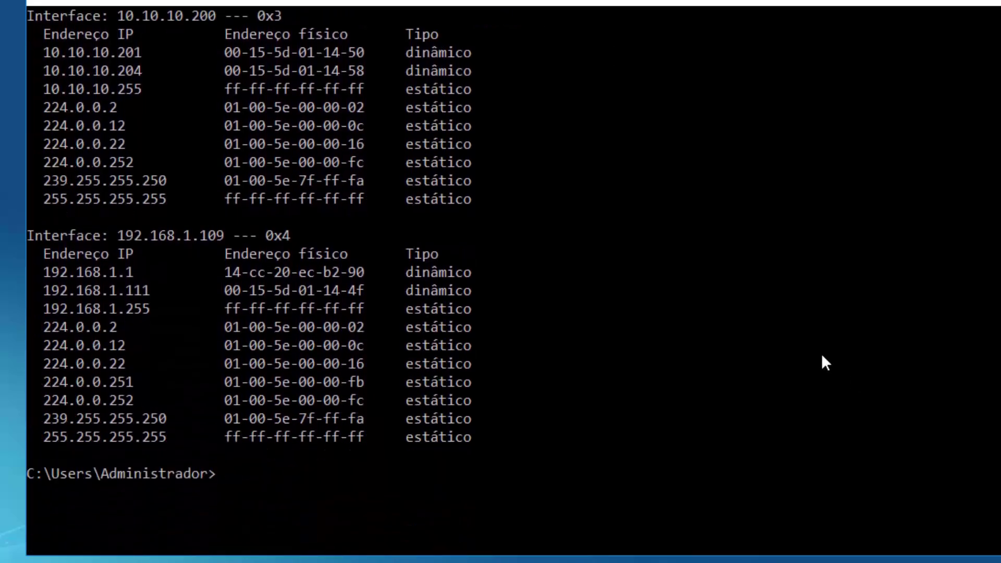
{"action": "key", "text": "Up"}
{"action": "key", "text": "Up"}
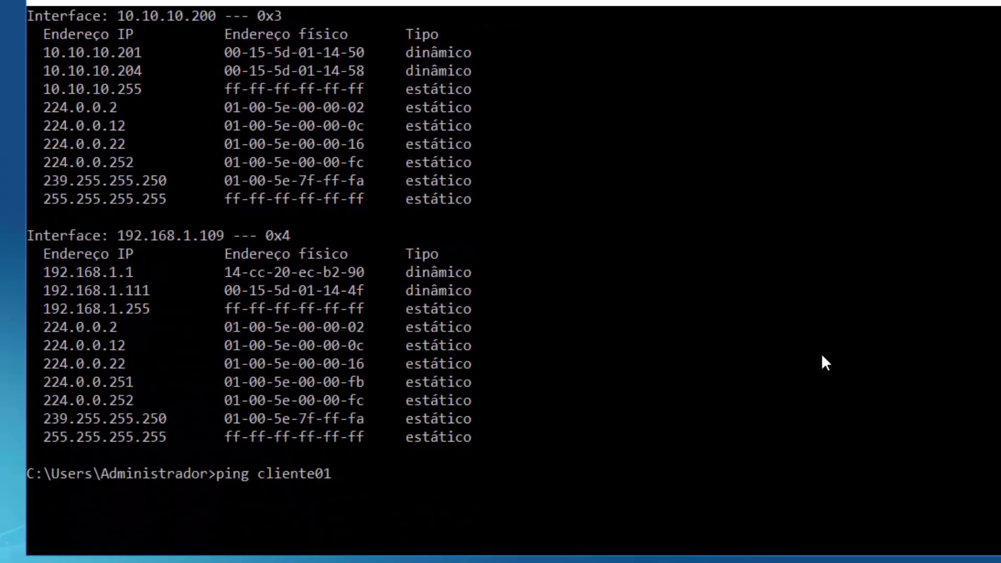
{"action": "key", "text": "Return"}
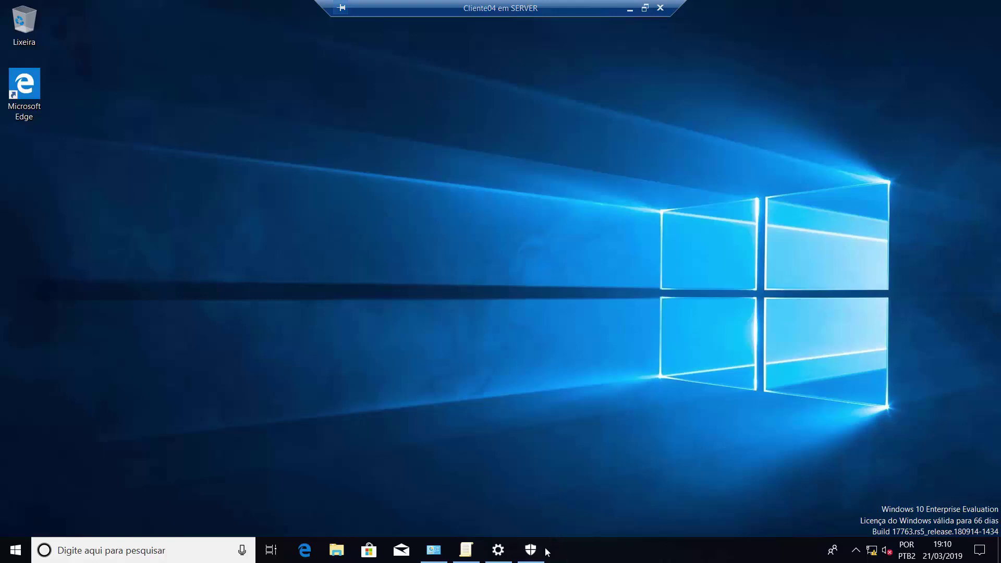
On Cliente04, bring up the Segurança do Windows settings page and open the full Windows security overview in its own window.
{"action": "left_click", "coordinate": [498, 551]}
{"action": "left_click", "coordinate": [499, 550]}
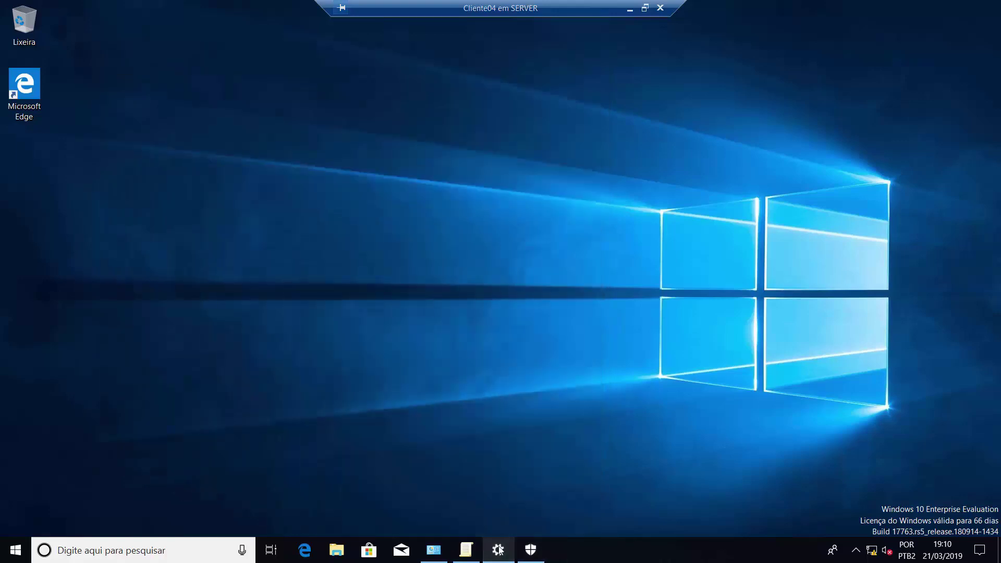
{"action": "left_click", "coordinate": [499, 550]}
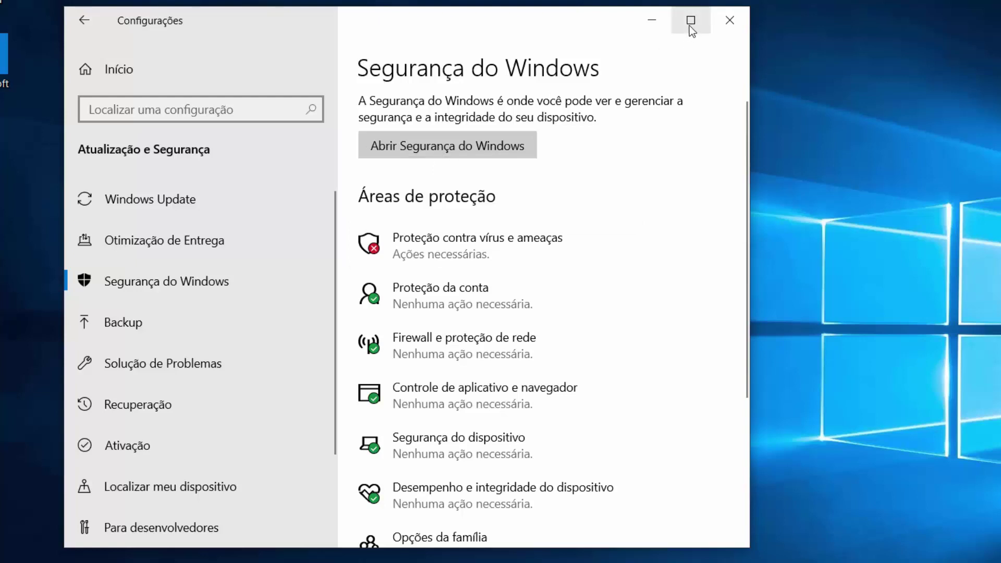
{"action": "left_click_drag", "start_coordinate": [691, 20], "coordinate": [710, 8]}
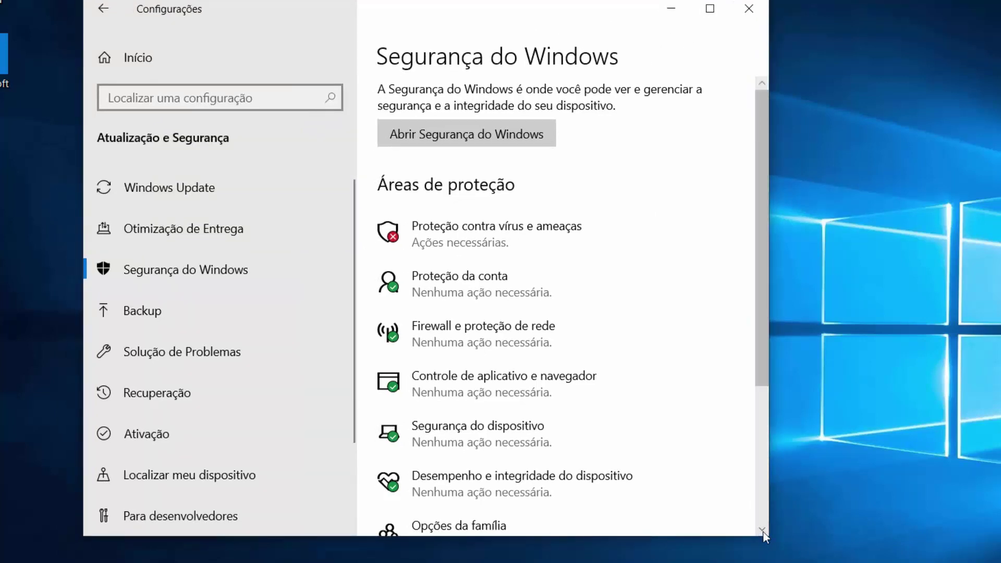
{"action": "left_click_drag", "start_coordinate": [765, 345], "coordinate": [755, 318]}
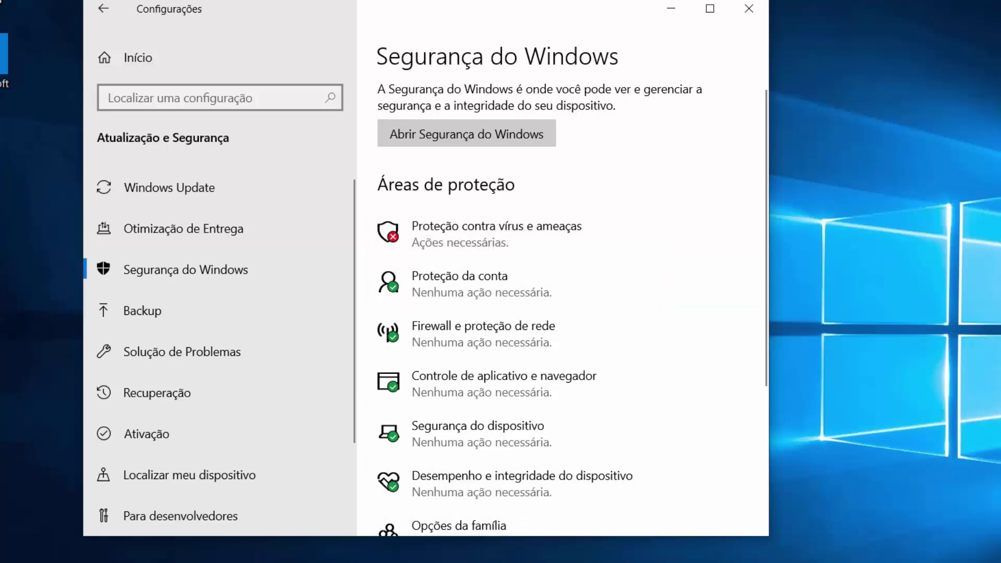
{"action": "left_click", "coordinate": [497, 145]}
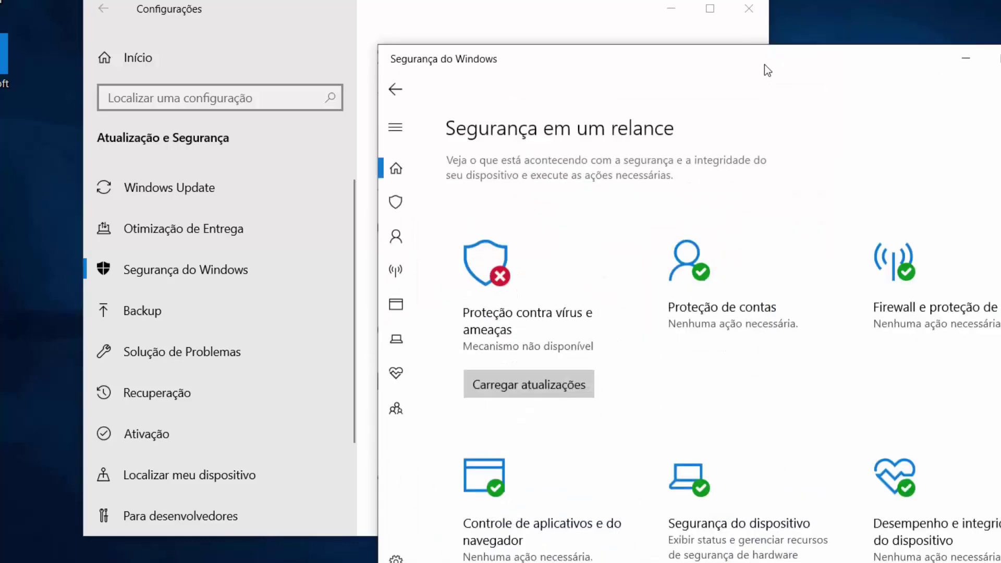
{"action": "left_click_drag", "start_coordinate": [768, 70], "coordinate": [732, 16]}
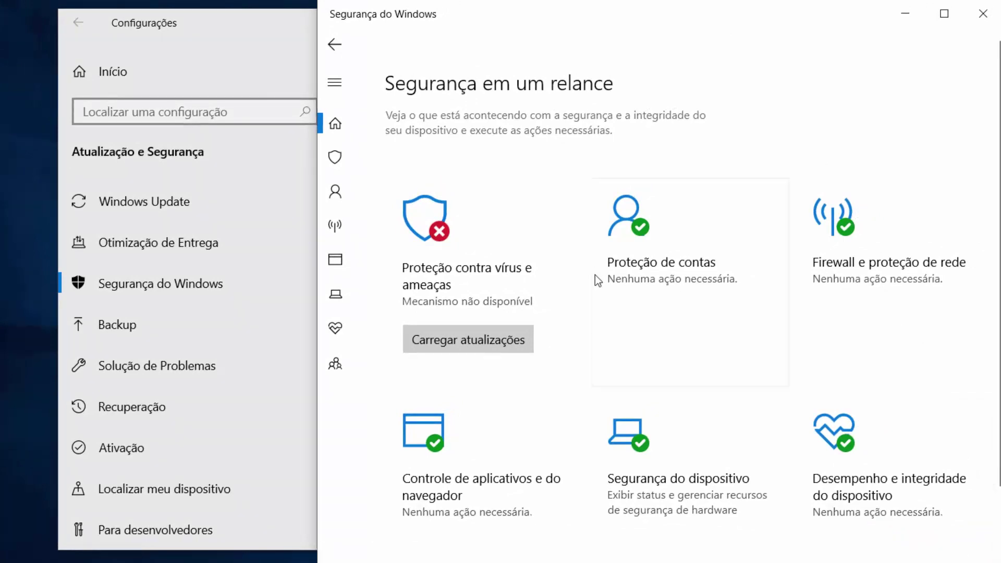
Try to load the virus protection updates and run a quick scan under Proteção contra vírus e ameaças.
{"action": "left_click", "coordinate": [457, 354]}
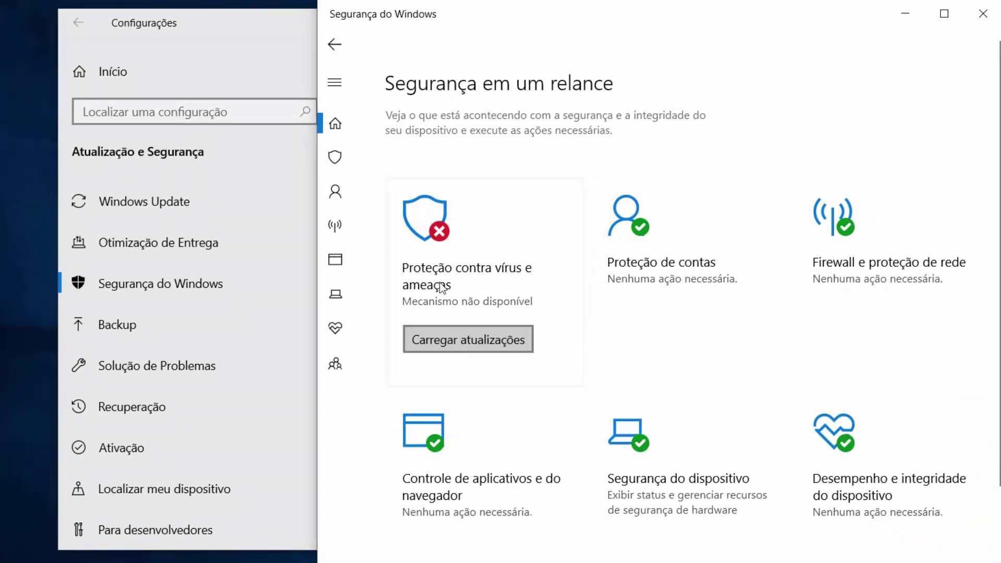
{"action": "left_click", "coordinate": [440, 343]}
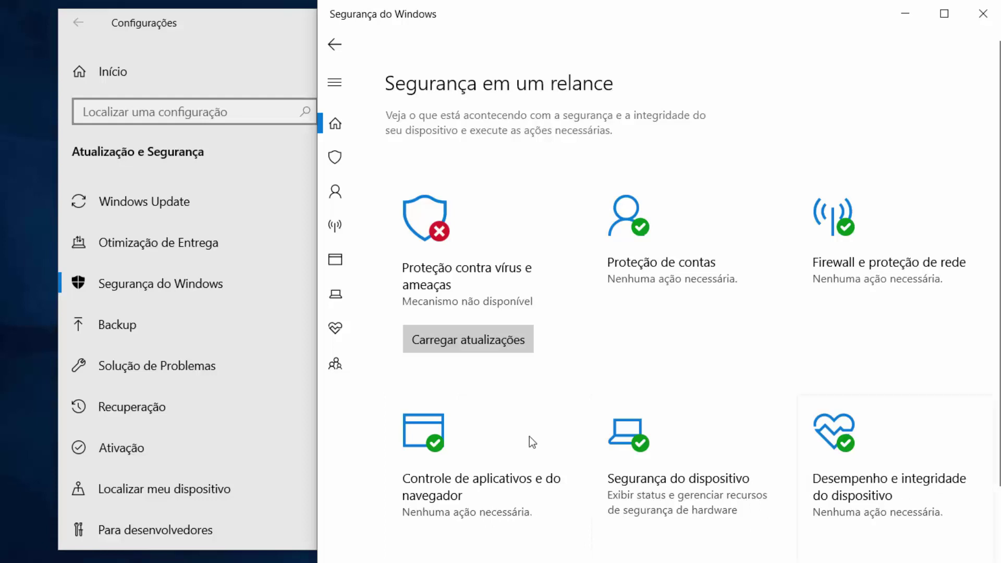
{"action": "left_click", "coordinate": [335, 162]}
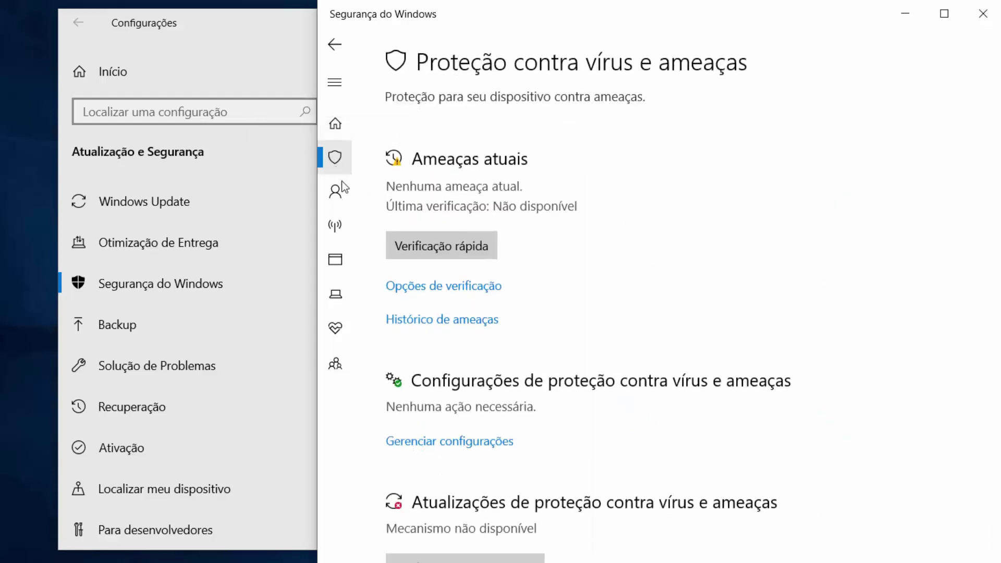
{"action": "left_click", "coordinate": [439, 246]}
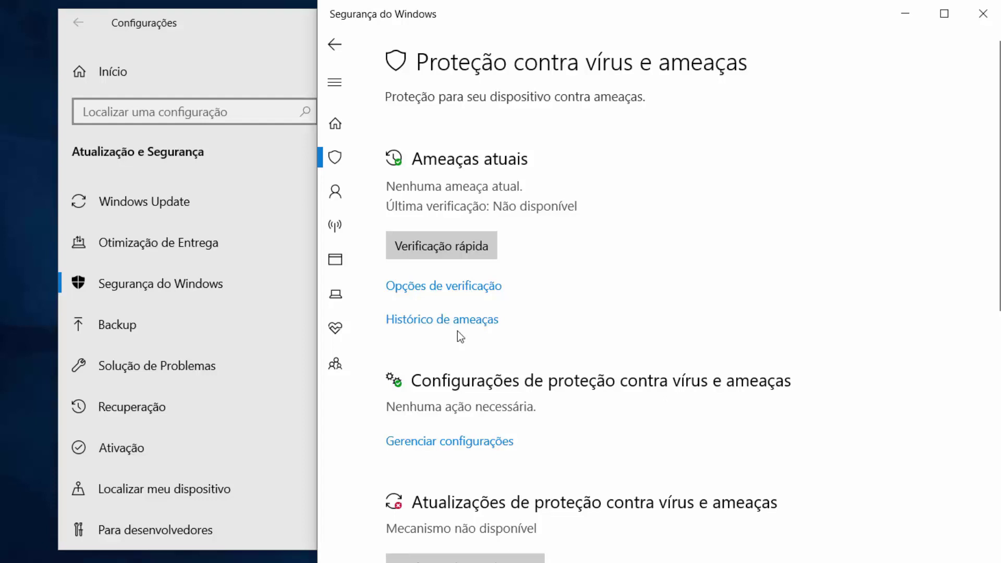
Examine the virus and threat protection settings, from real-time protection and cloud protection through controlled folder access, exclusions and notifications.
{"action": "scroll", "coordinate": [773, 315], "scroll_direction": "down", "scroll_amount": 2}
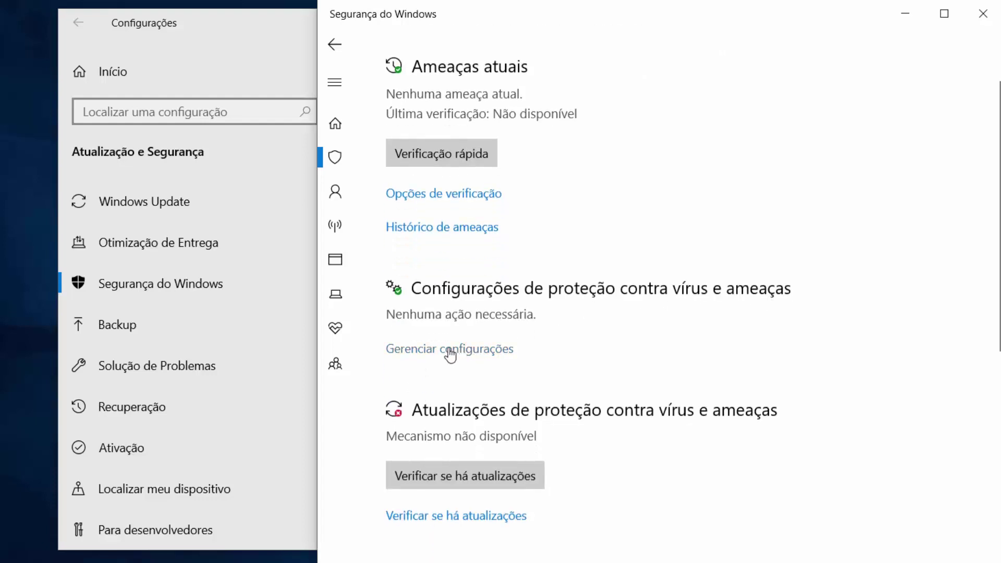
{"action": "left_click", "coordinate": [484, 350]}
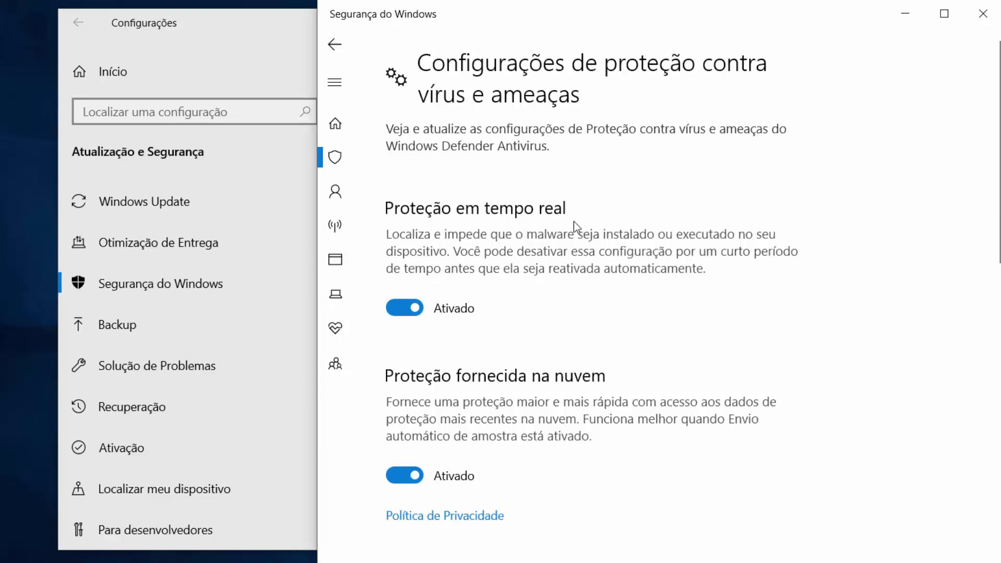
{"action": "scroll", "coordinate": [573, 221], "scroll_direction": "down", "scroll_amount": 3}
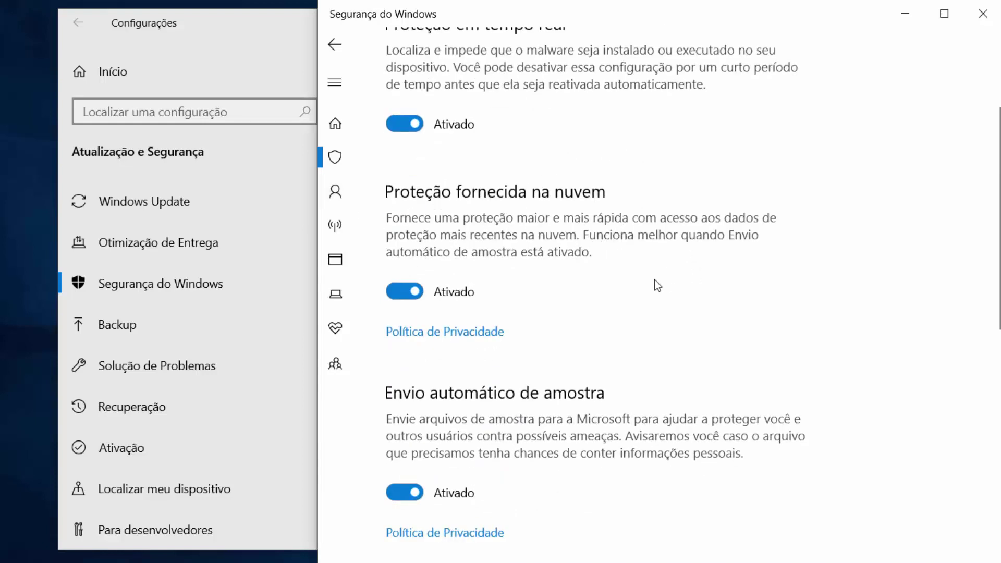
{"action": "scroll", "coordinate": [667, 284], "scroll_direction": "down", "scroll_amount": 3}
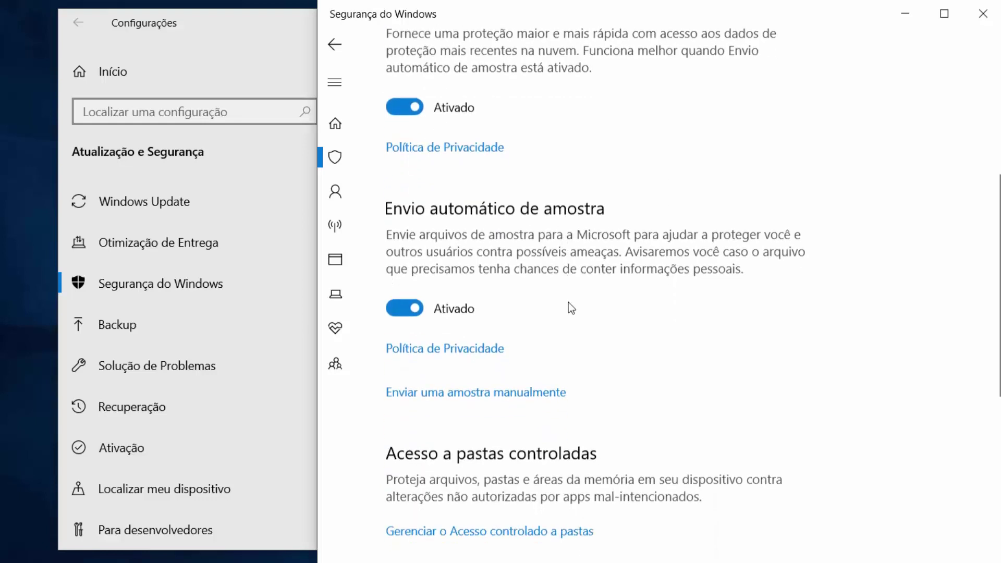
{"action": "scroll", "coordinate": [688, 280], "scroll_direction": "down", "scroll_amount": 5}
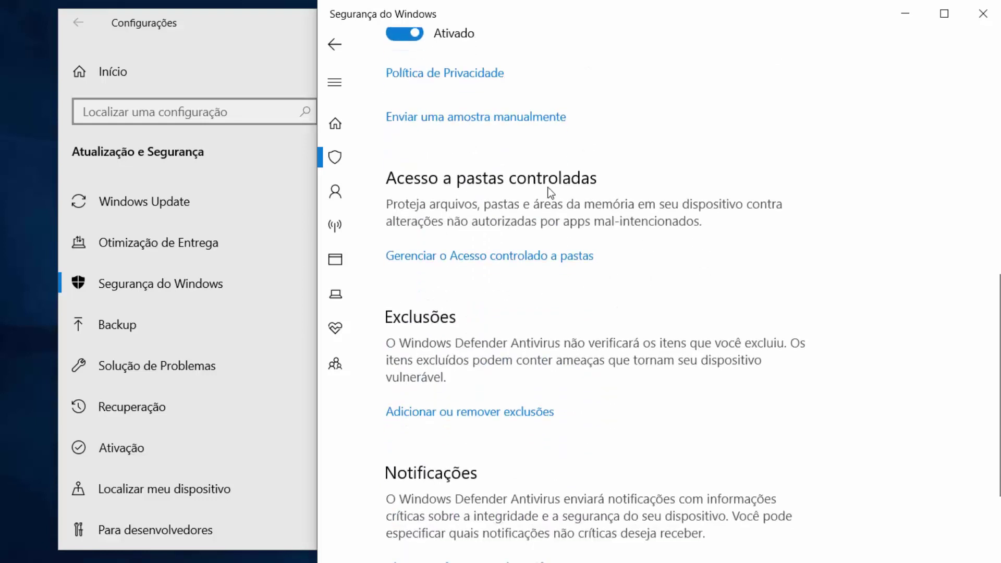
{"action": "scroll", "coordinate": [593, 245], "scroll_direction": "down", "scroll_amount": 6}
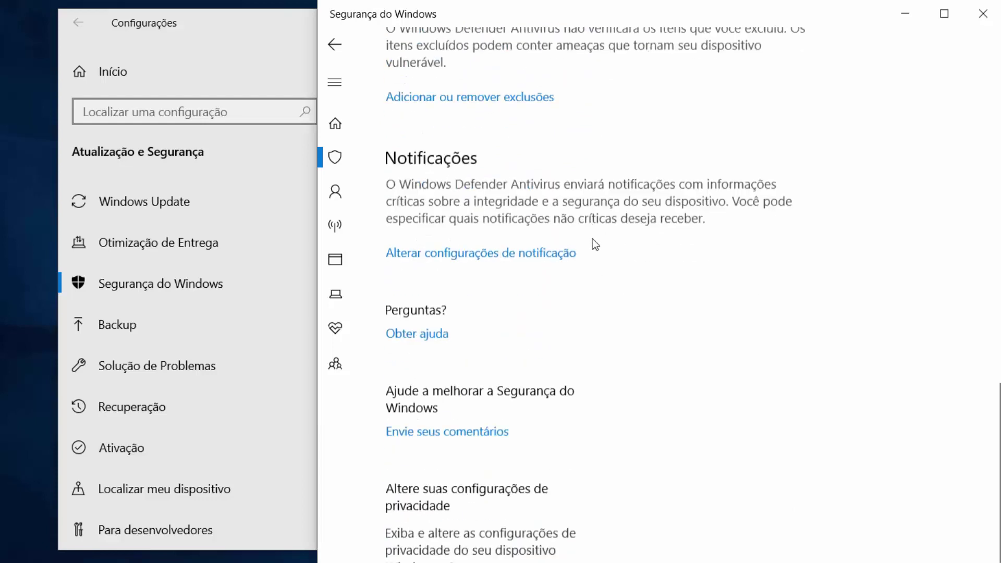
{"action": "scroll", "coordinate": [459, 156], "scroll_direction": "up", "scroll_amount": 3}
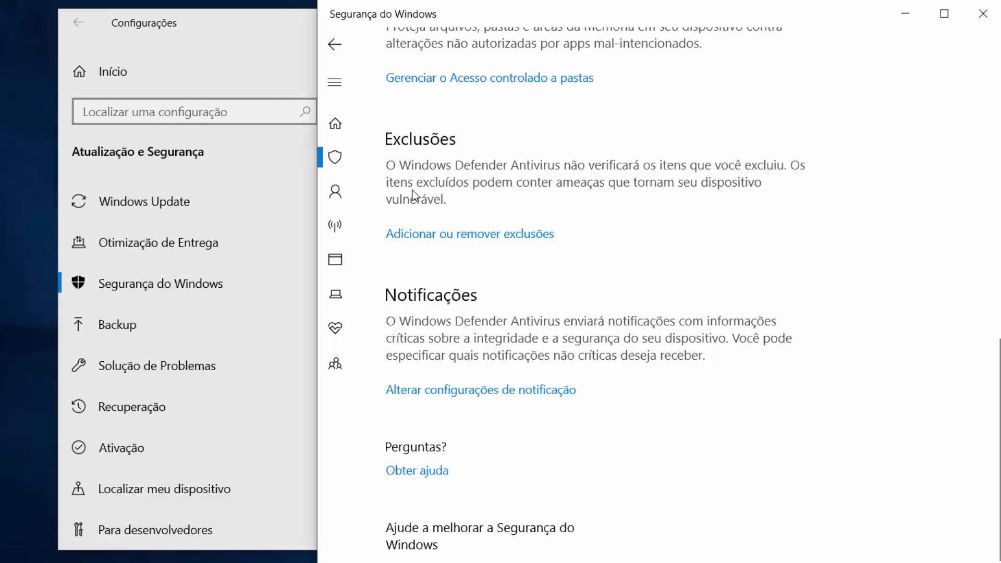
Look over the account protection, firewall, app and browser control, device security, and device performance and health pages.
{"action": "left_click", "coordinate": [336, 192]}
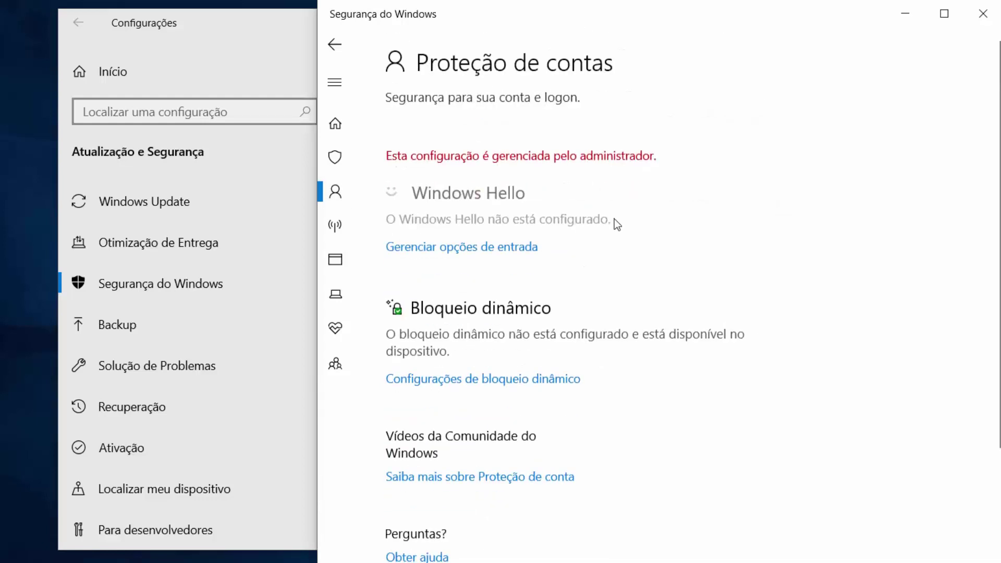
{"action": "scroll", "coordinate": [677, 218], "scroll_direction": "down", "scroll_amount": 3}
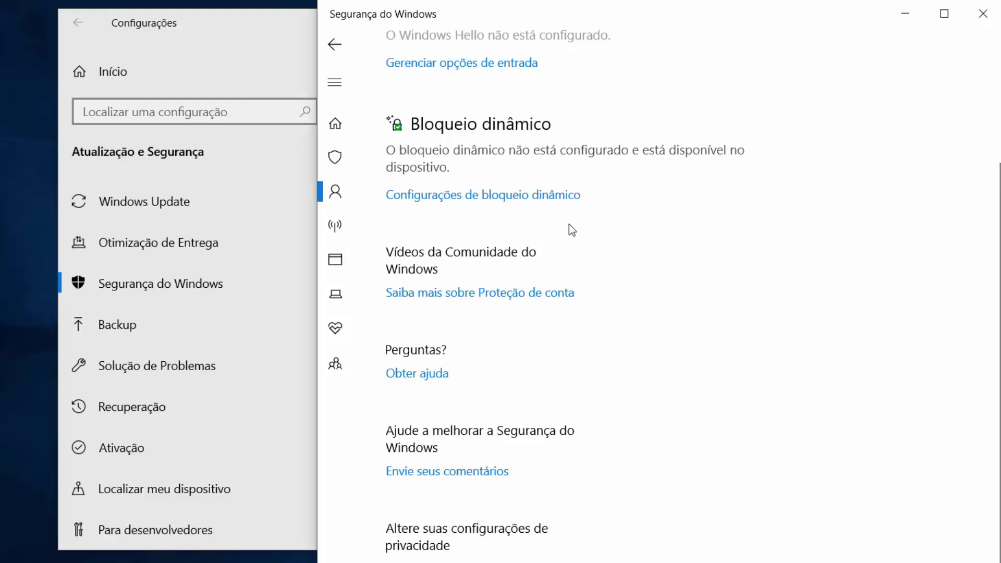
{"action": "left_click", "coordinate": [338, 225]}
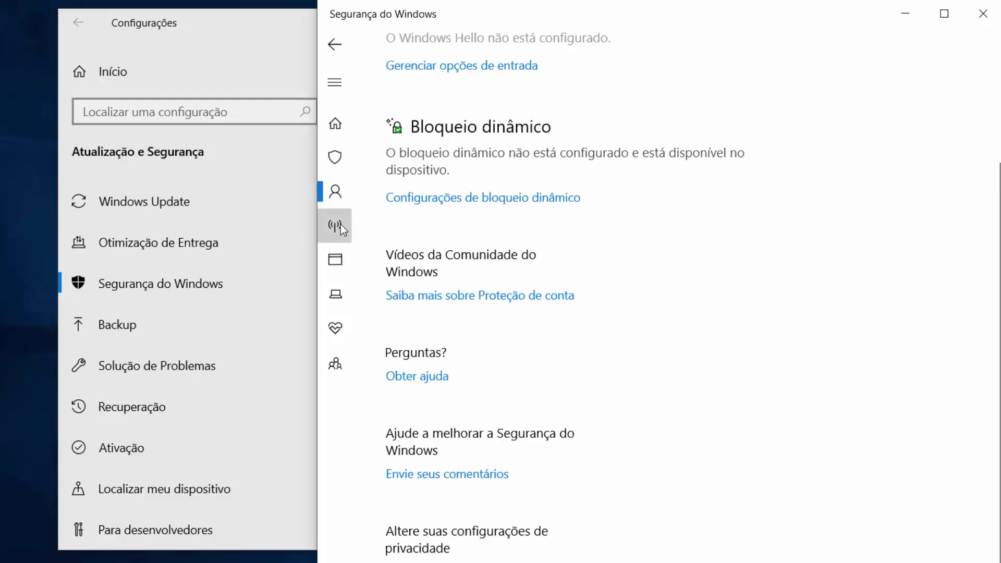
{"action": "left_click", "coordinate": [340, 258]}
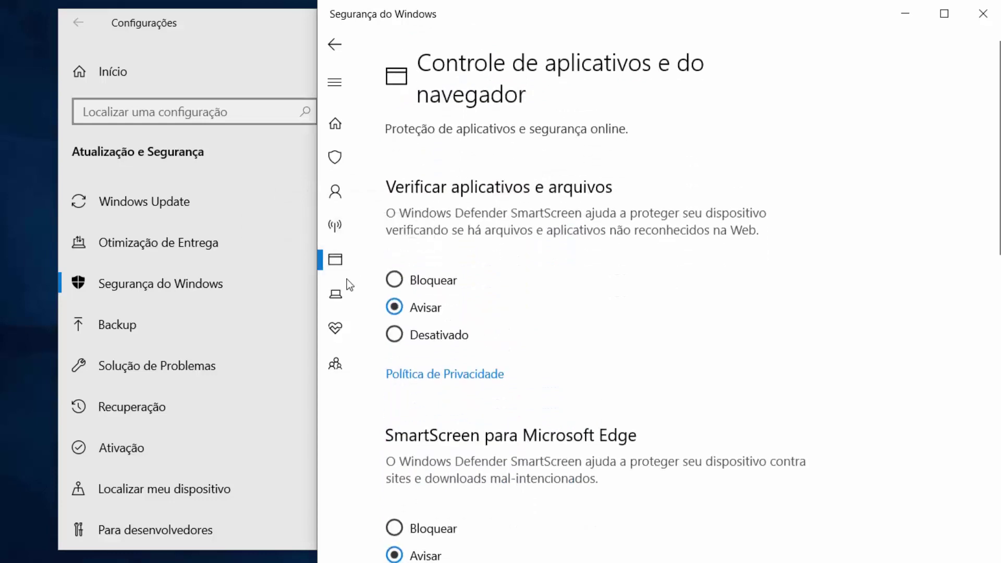
{"action": "left_click", "coordinate": [338, 298]}
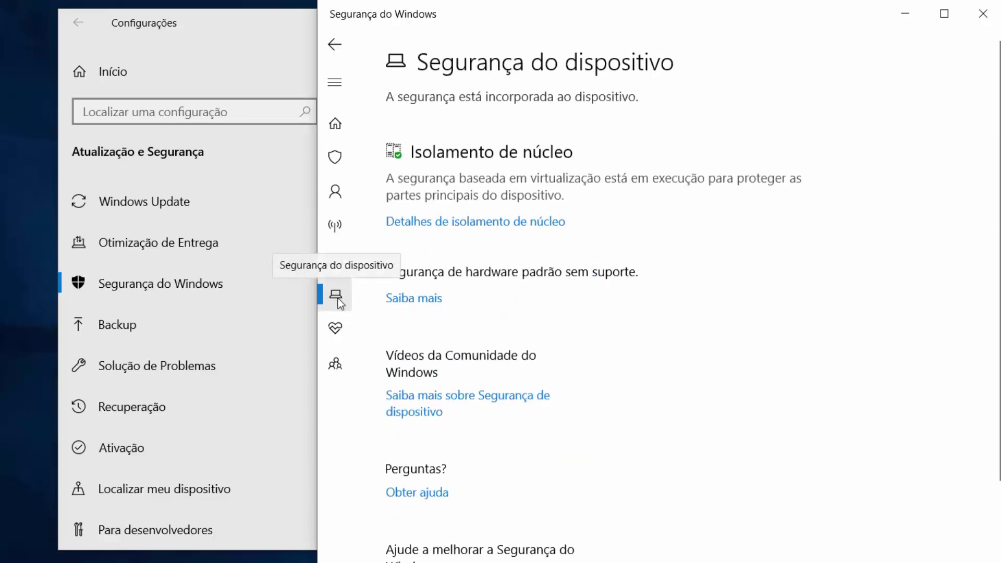
{"action": "left_click", "coordinate": [335, 330]}
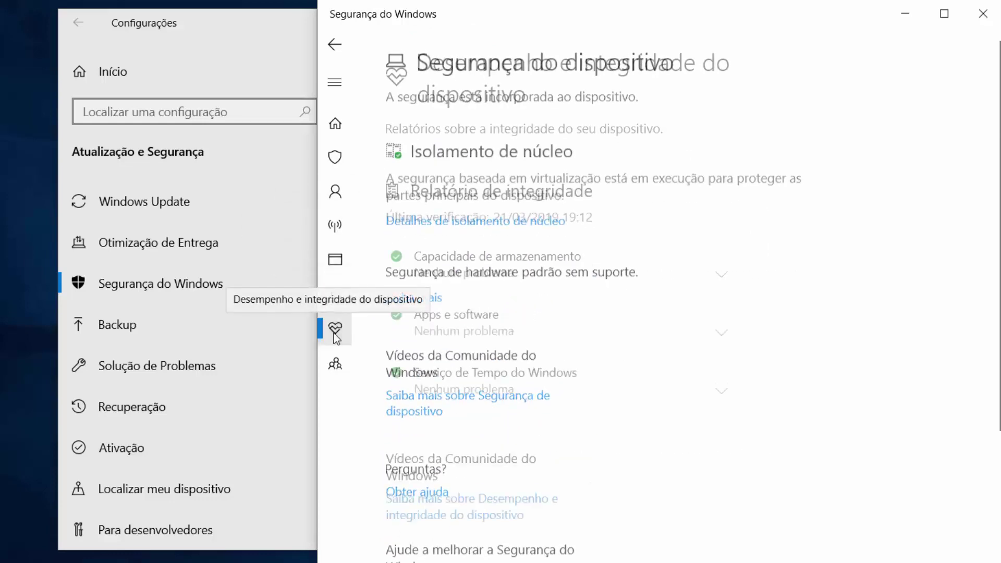
Examine the Opções da família page, including its parental controls and family device sections.
{"action": "left_click", "coordinate": [345, 359]}
{"action": "scroll", "coordinate": [711, 245], "scroll_direction": "down", "scroll_amount": 8}
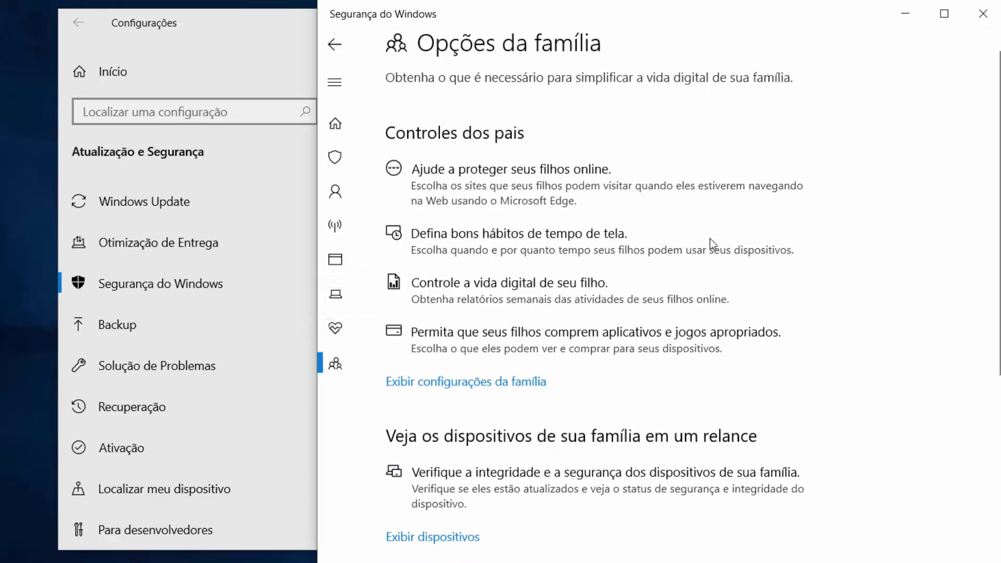
{"action": "scroll", "coordinate": [712, 245], "scroll_direction": "up", "scroll_amount": 2}
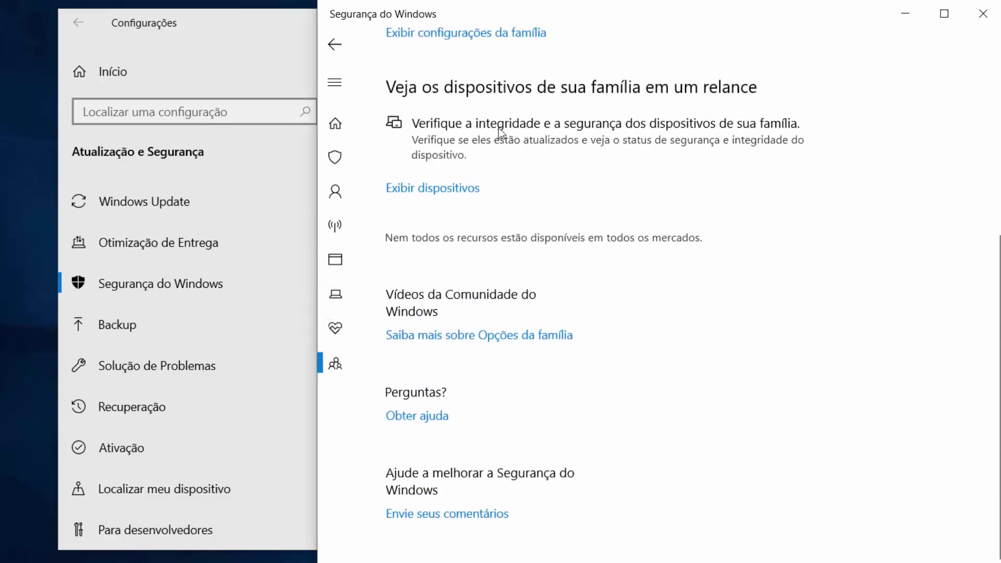
{"action": "scroll", "coordinate": [563, 136], "scroll_direction": "down", "scroll_amount": 3}
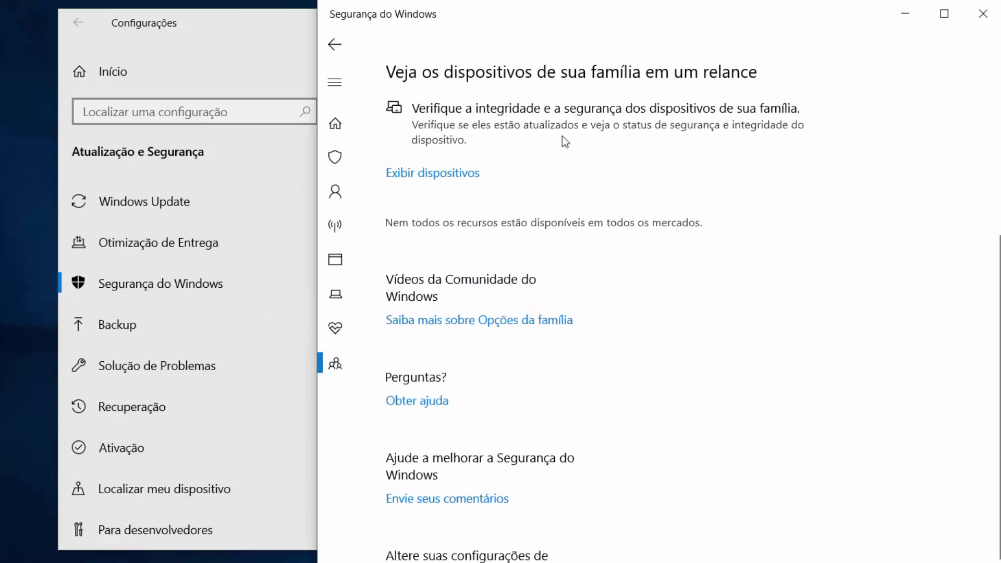
{"action": "scroll", "coordinate": [398, 108], "scroll_direction": "up", "scroll_amount": 8}
Revisit the Proteção contra vírus e ameaças page and return to the Segurança em um relance overview.
{"action": "left_click", "coordinate": [336, 124]}
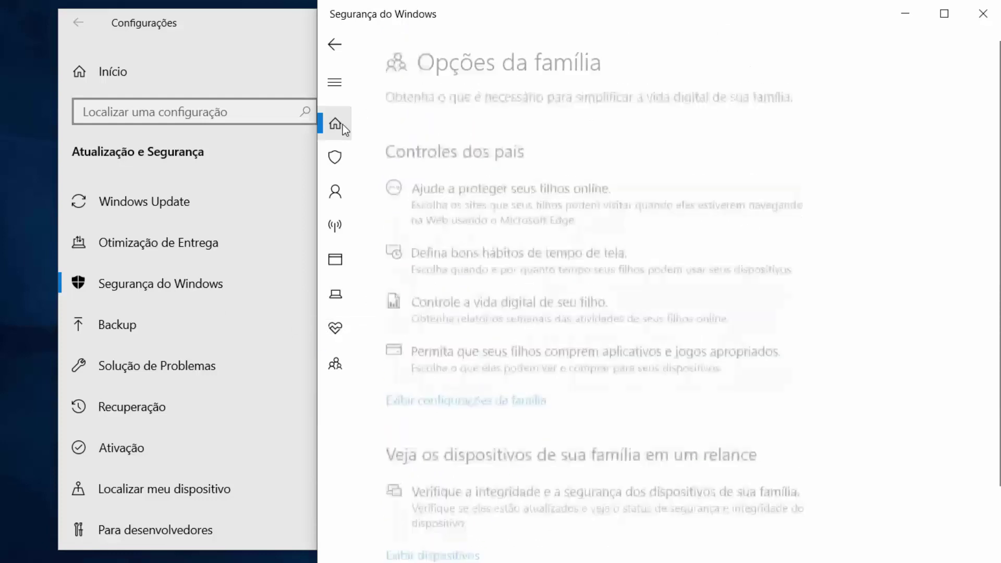
{"action": "left_click", "coordinate": [334, 159]}
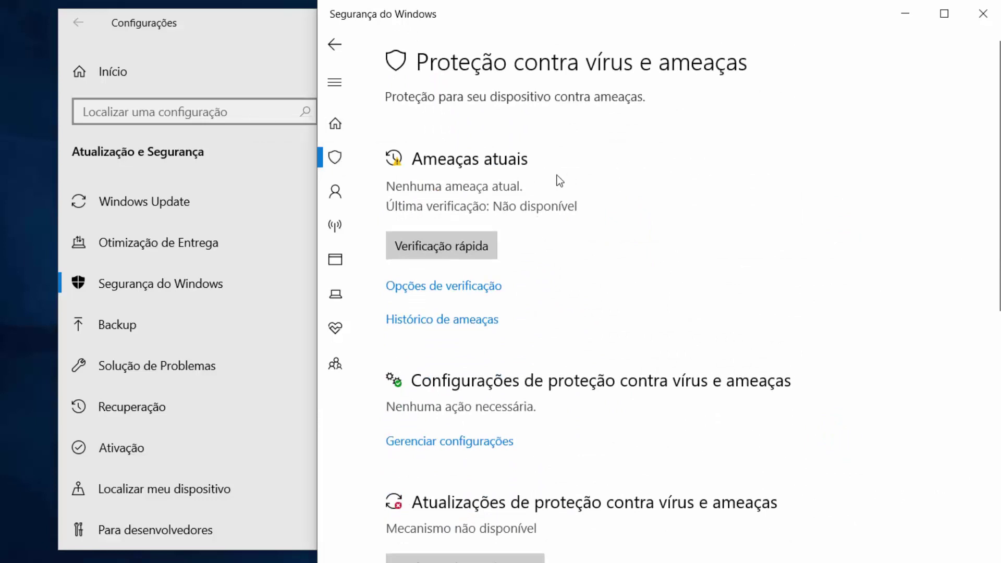
{"action": "scroll", "coordinate": [656, 168], "scroll_direction": "down", "scroll_amount": 5}
{"action": "scroll", "coordinate": [656, 168], "scroll_direction": "up", "scroll_amount": 5}
{"action": "left_click", "coordinate": [335, 123]}
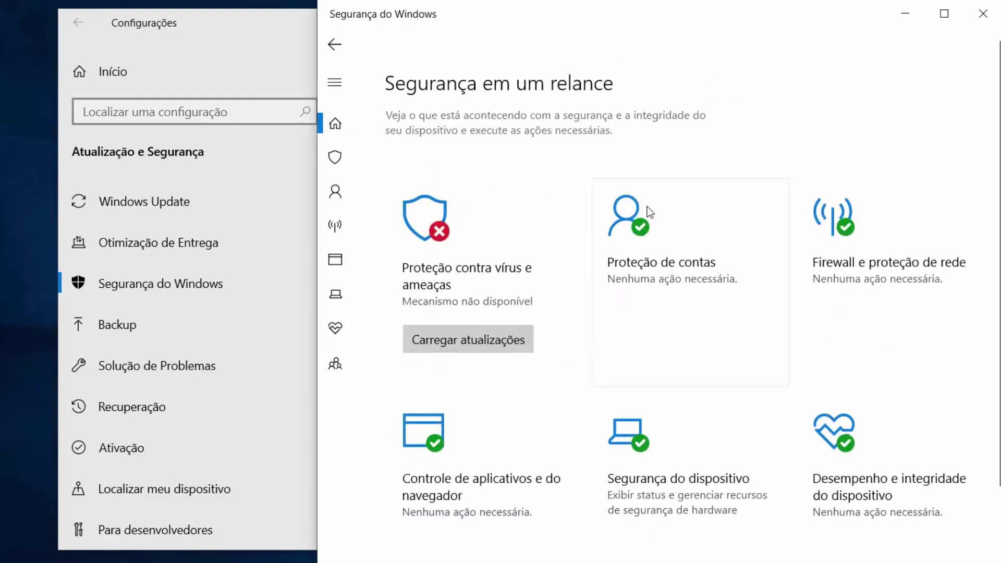